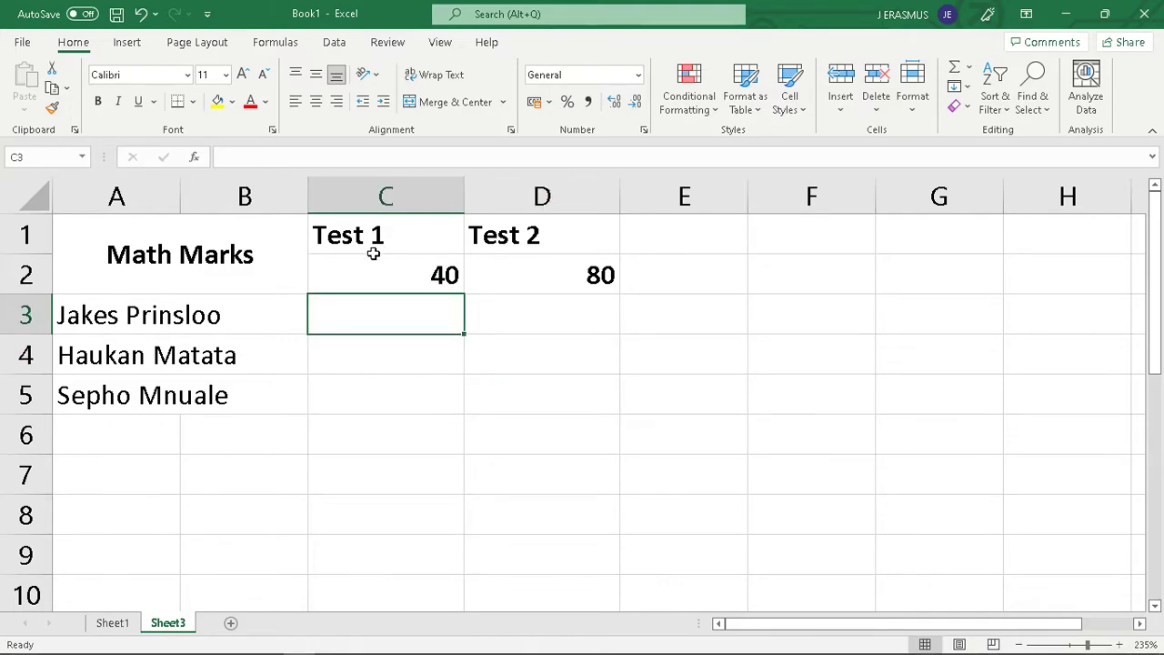
Center the Test 1 and Test 2 headings and their maximum marks in cells C1:D2
drag(380, 232, 384, 270)
click(317, 106)
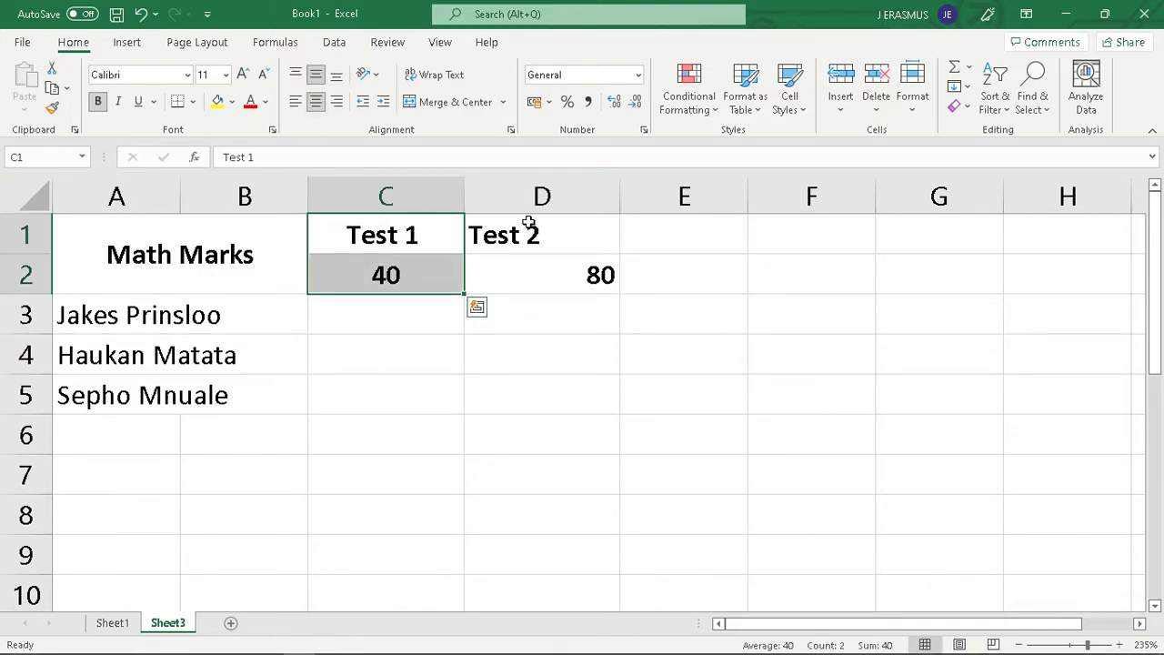
drag(528, 227, 528, 267)
click(318, 106)
click(426, 362)
click(401, 273)
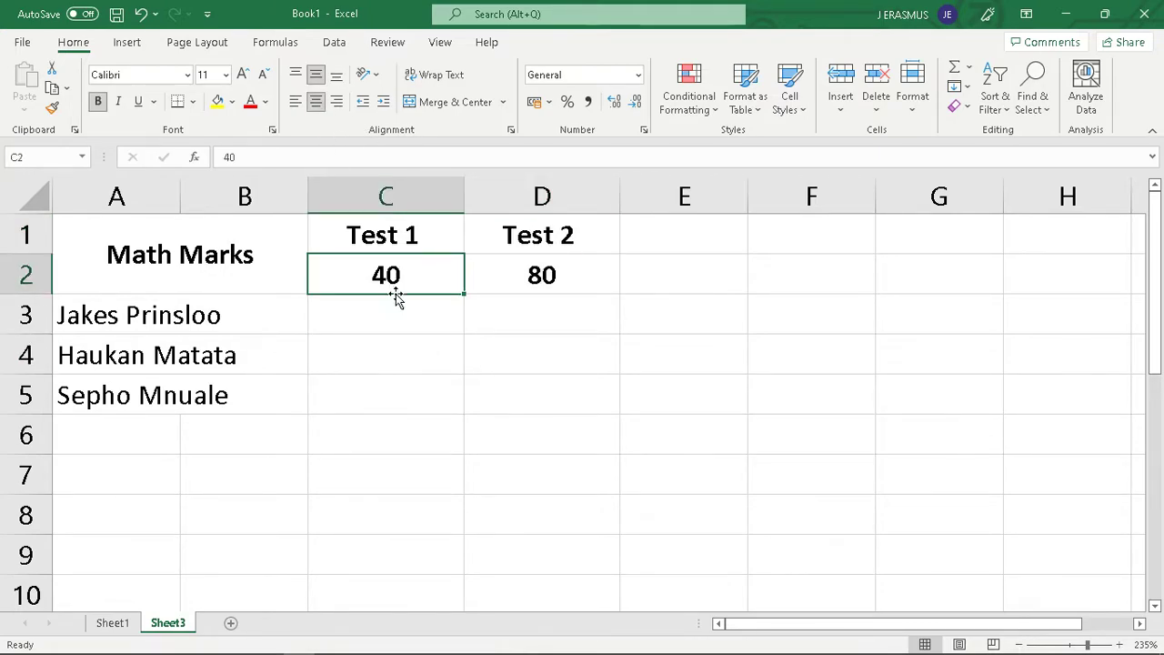
Enter a trial mark of 58 in cell C3 and copy it into D3
click(444, 329)
text(58)
key(Return)
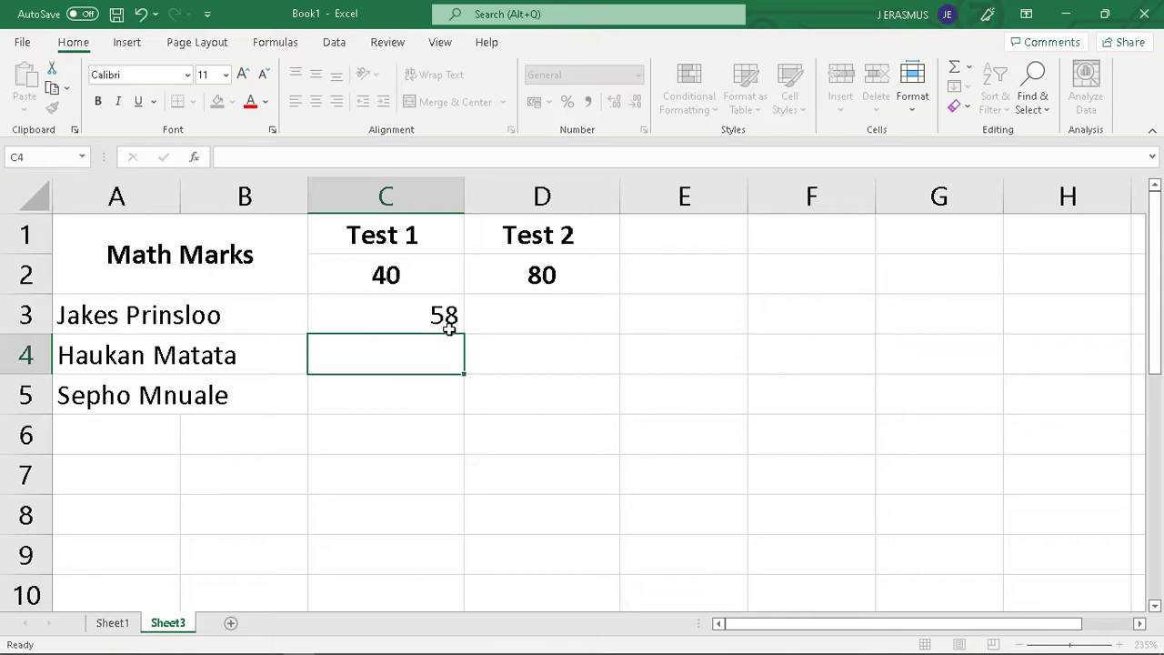
click(438, 318)
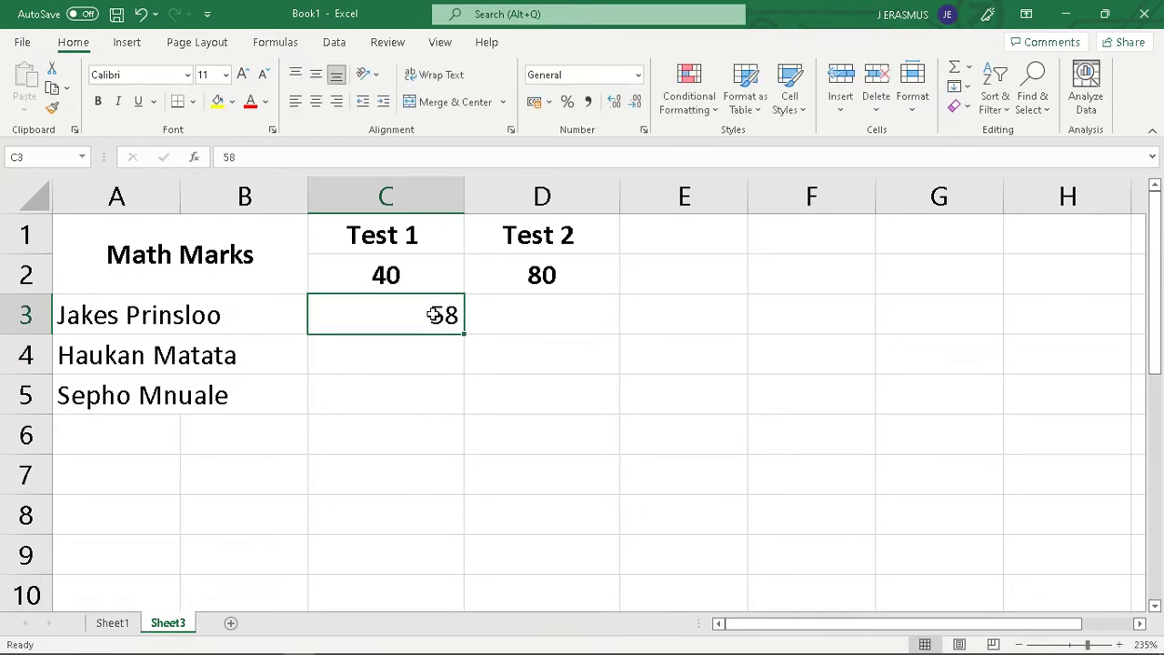
key(ctrl+c)
click(510, 315)
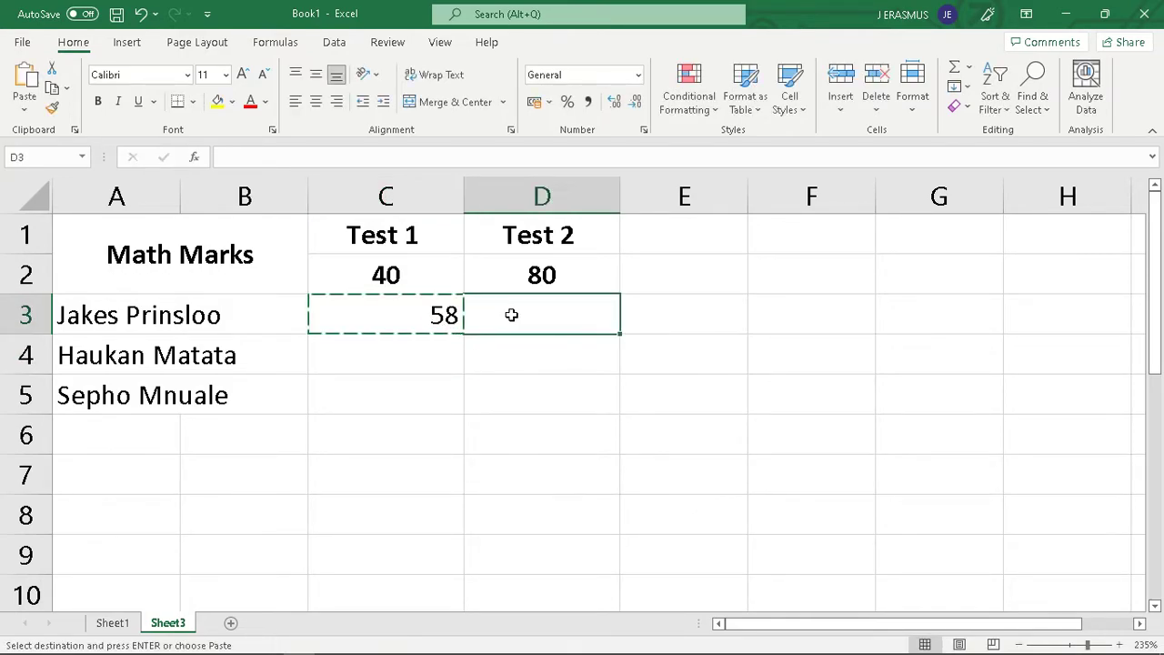
key(Return)
Clear the trial marks from cells C3 and D3
click(517, 420)
click(435, 360)
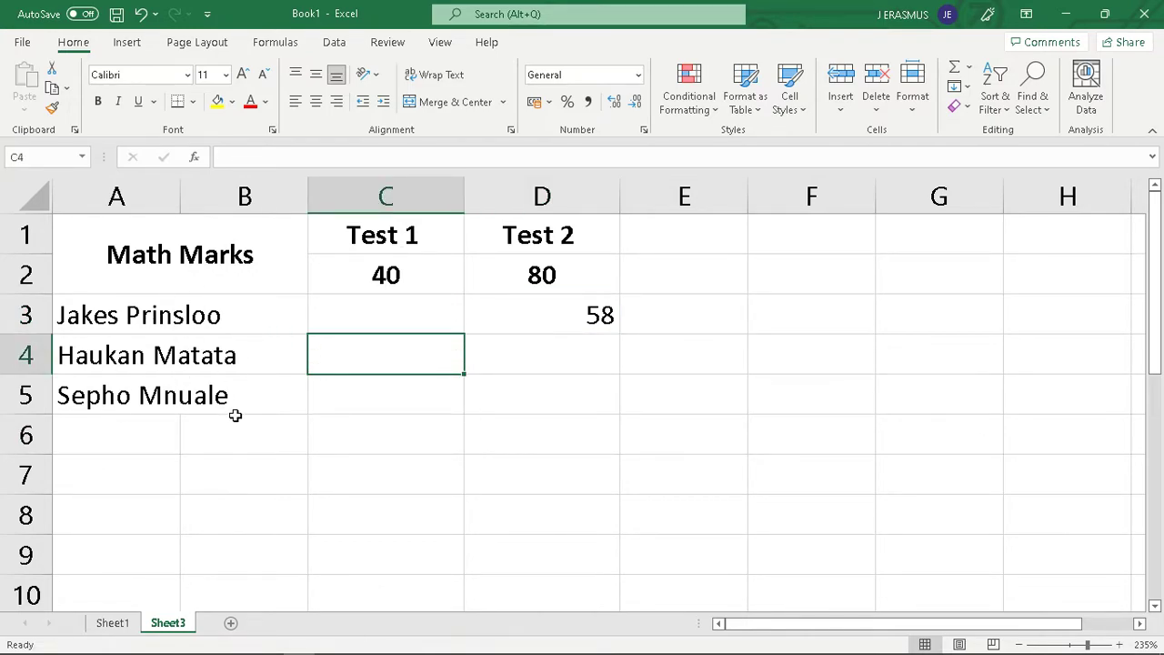
click(452, 312)
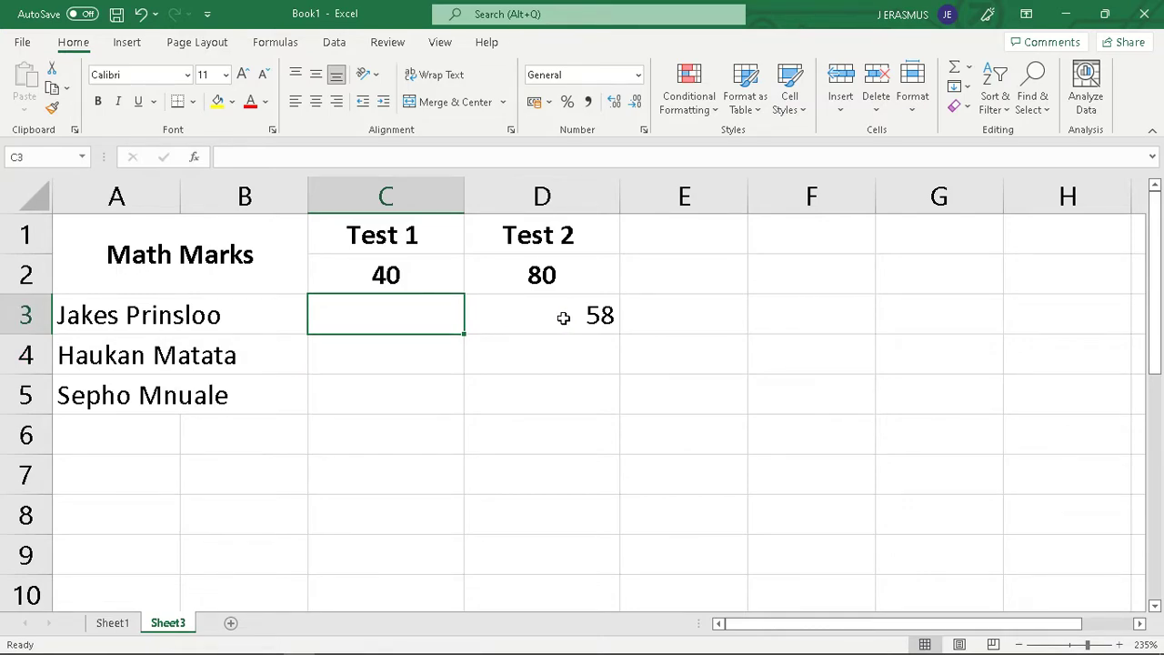
click(511, 319)
key(Delete)
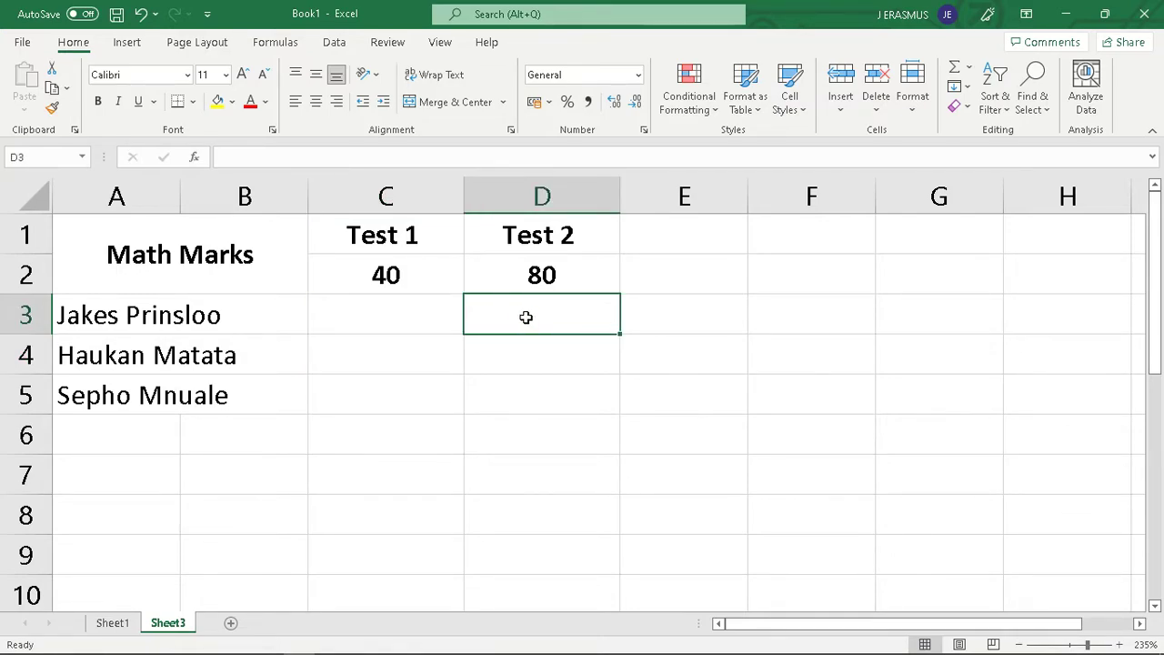
Start a data validation rule on cell C3 that allows whole numbers between limits, with a minimum of 0
click(446, 327)
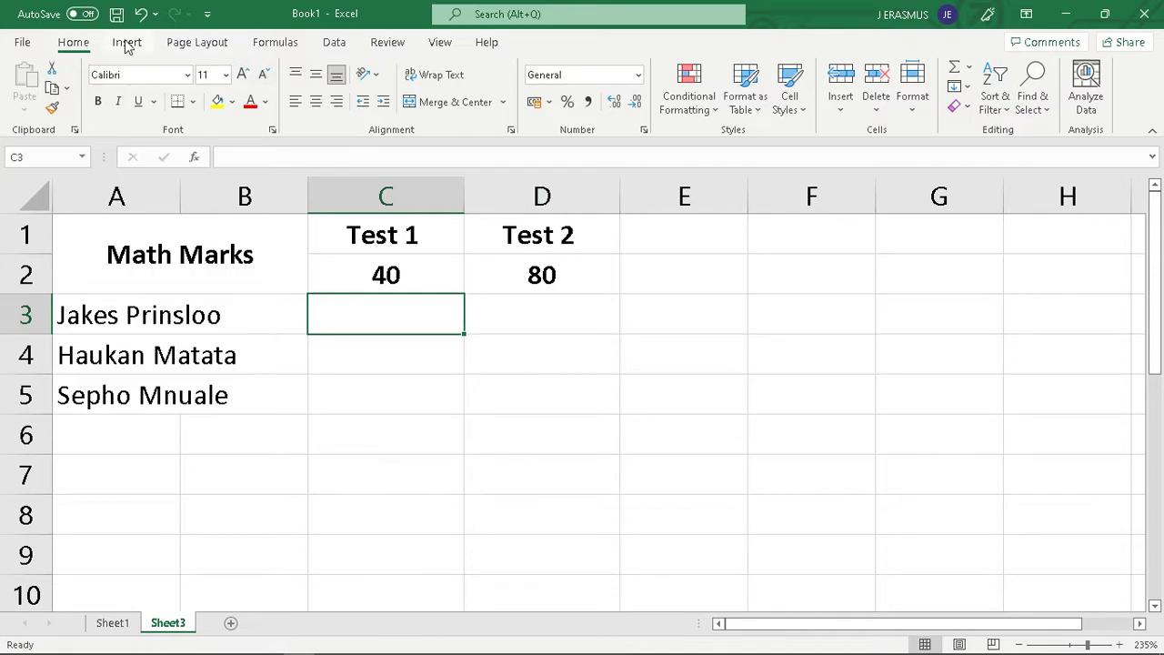
click(354, 47)
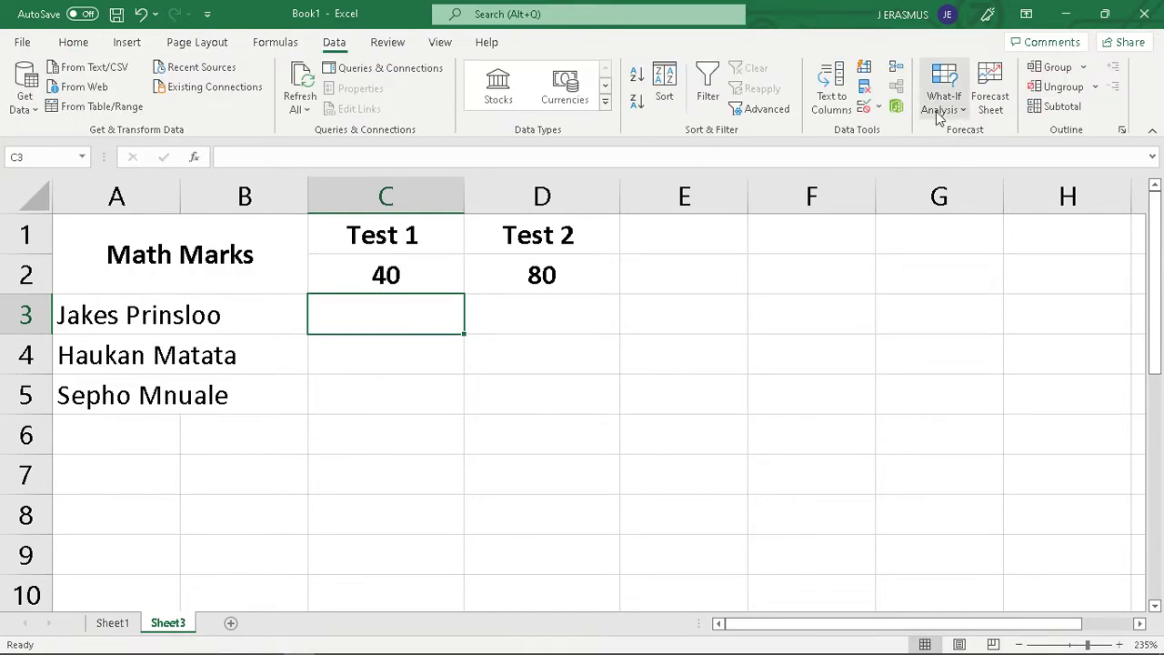
click(878, 108)
click(892, 133)
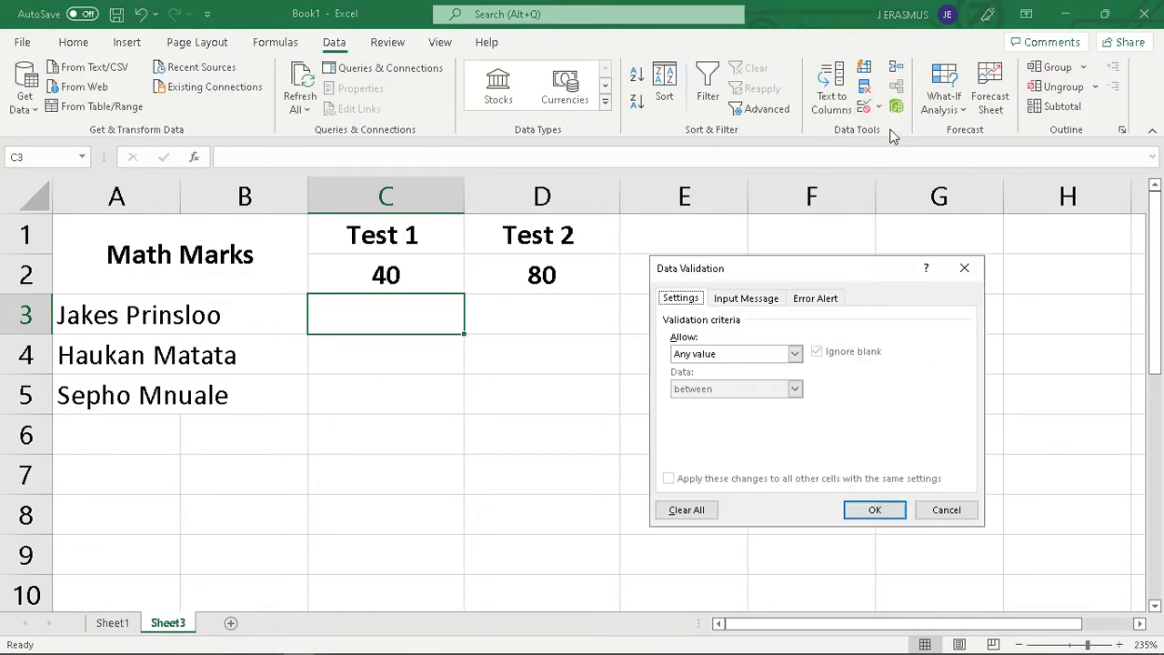
click(795, 353)
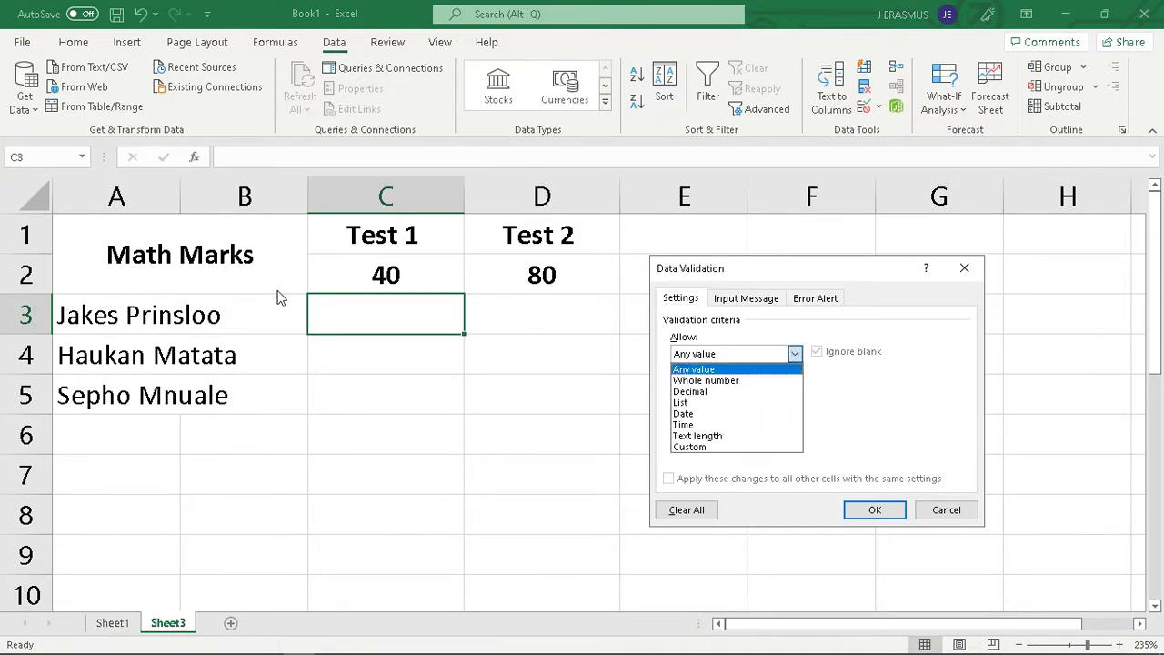
click(721, 380)
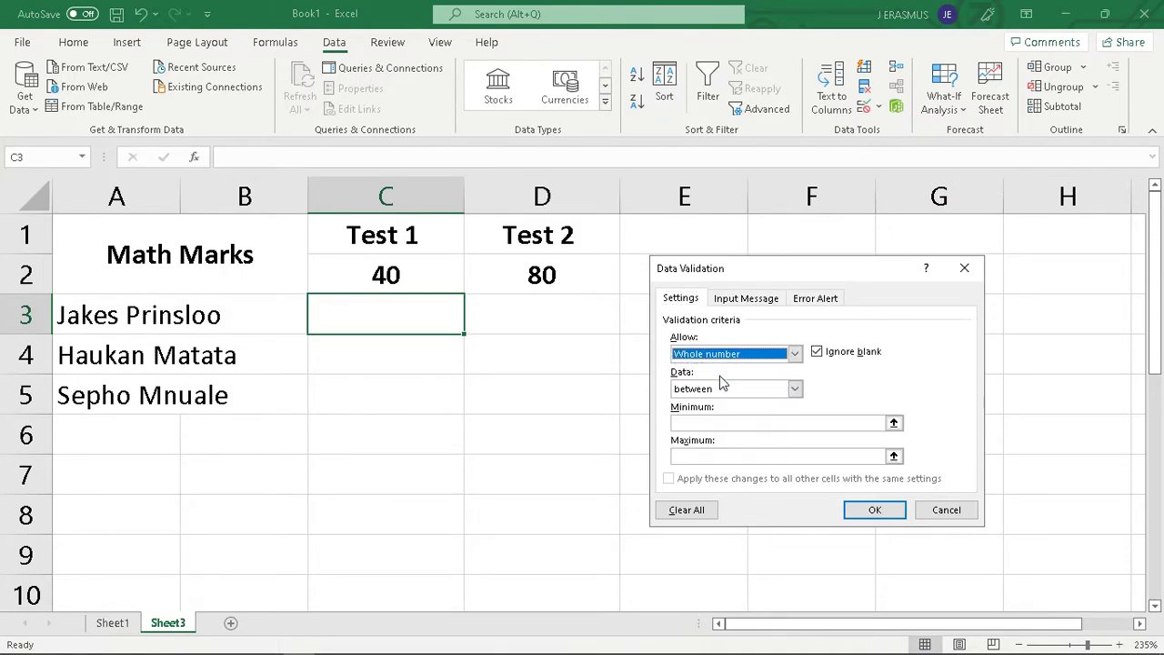
click(718, 422)
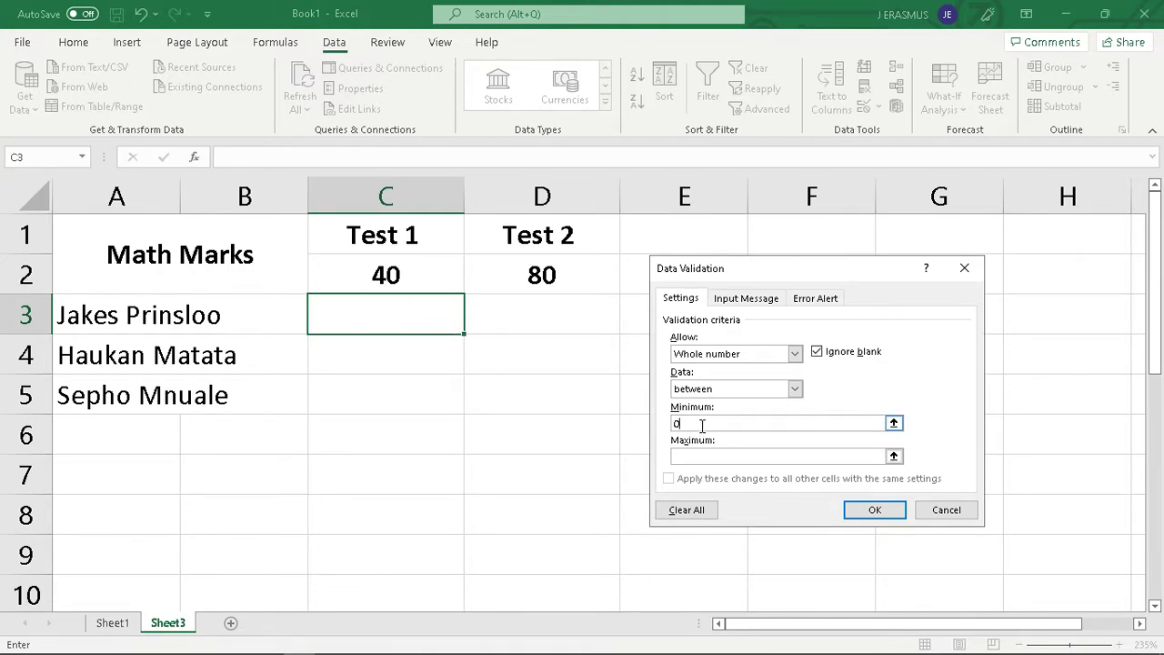
click(709, 454)
click(894, 456)
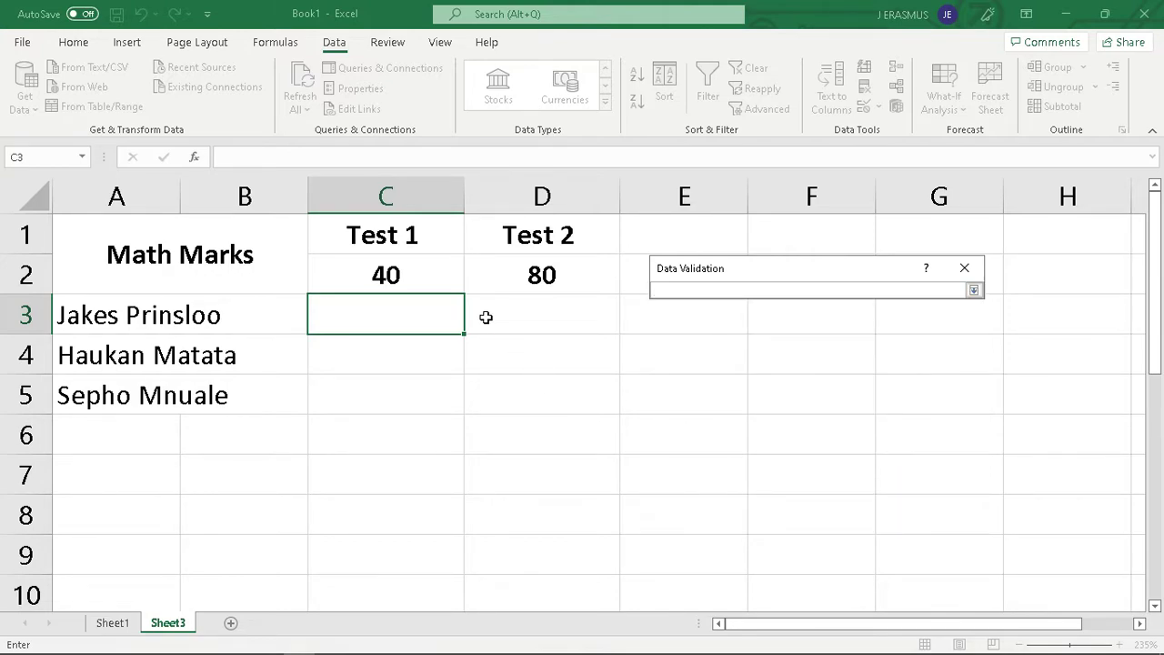
click(405, 277)
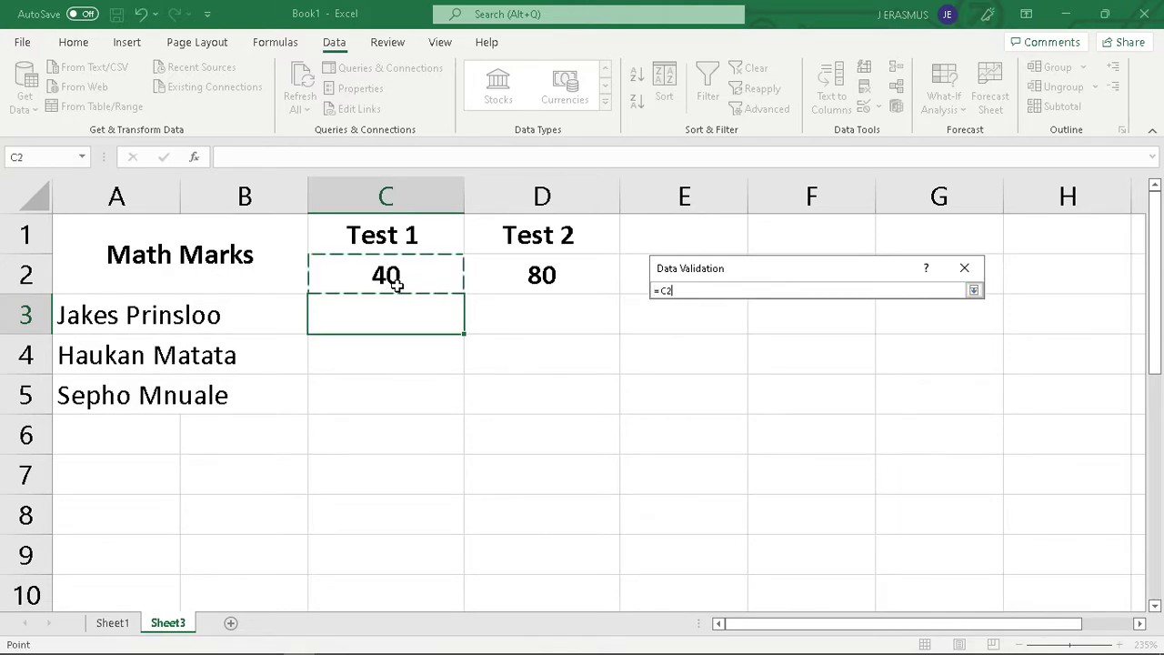
click(974, 289)
click(712, 457)
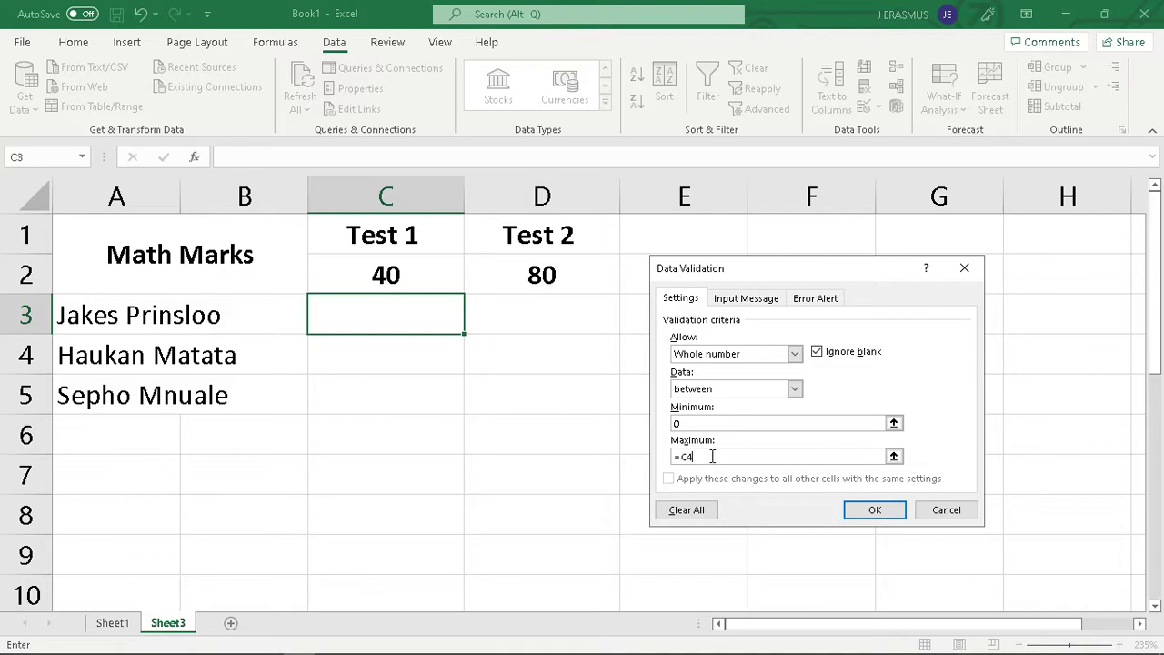
drag(712, 457, 673, 459)
key(BackSpace)
Set the validation rule's maximum to the Test 1 total by referencing cell C2 (=C2)
click(893, 458)
click(426, 277)
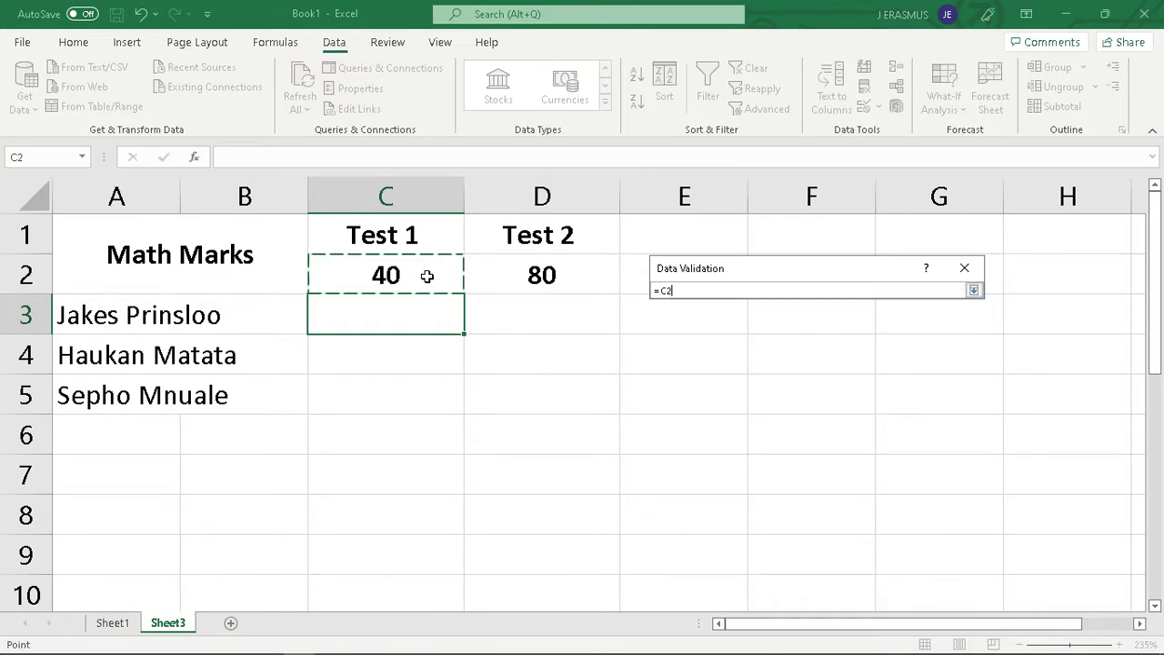
click(974, 290)
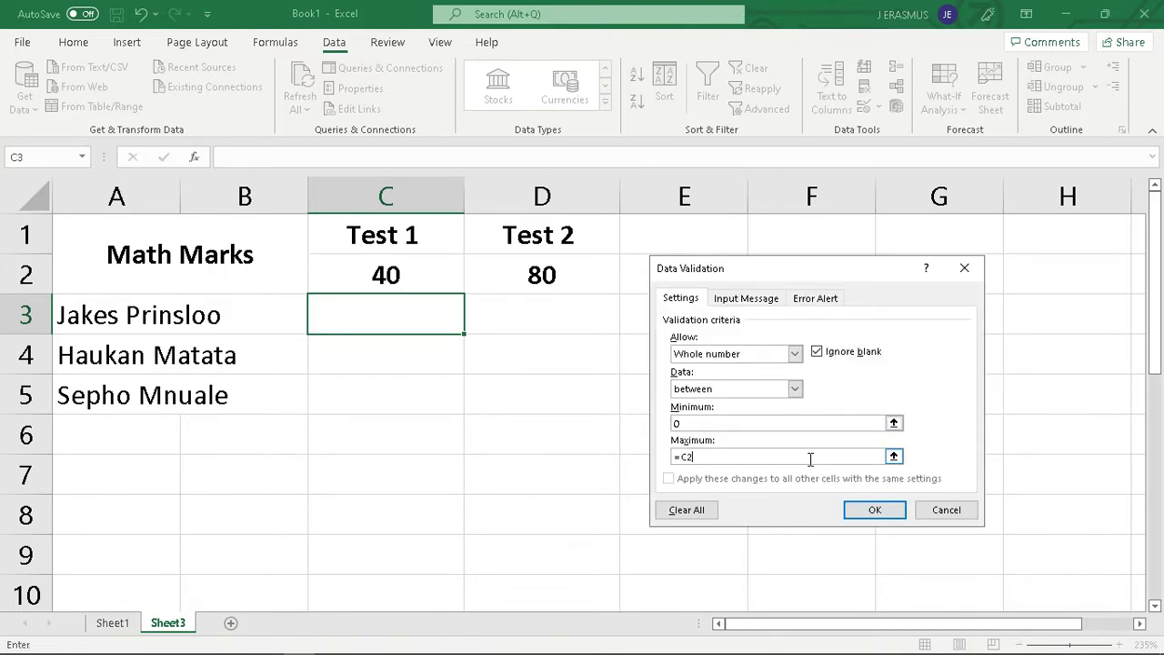
Add the error alert "Incorrect Mark" with the message "Make sure the mark is between zero and the max amount of marks." and apply the rule
click(818, 300)
click(854, 377)
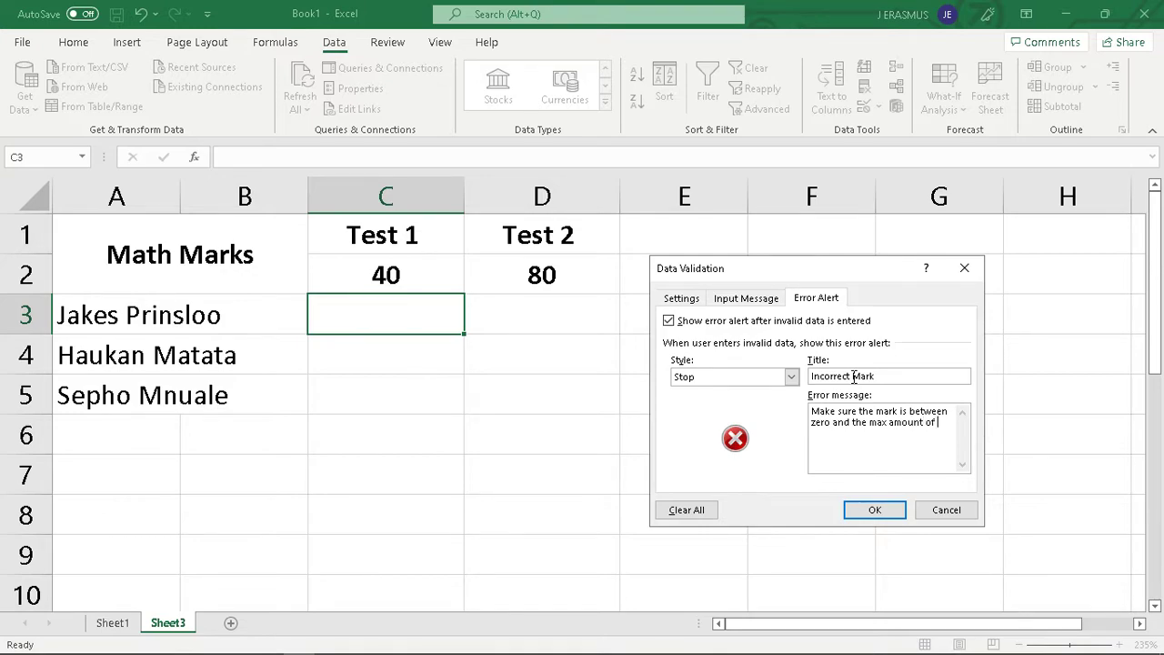
text(marks.)
click(746, 298)
click(684, 299)
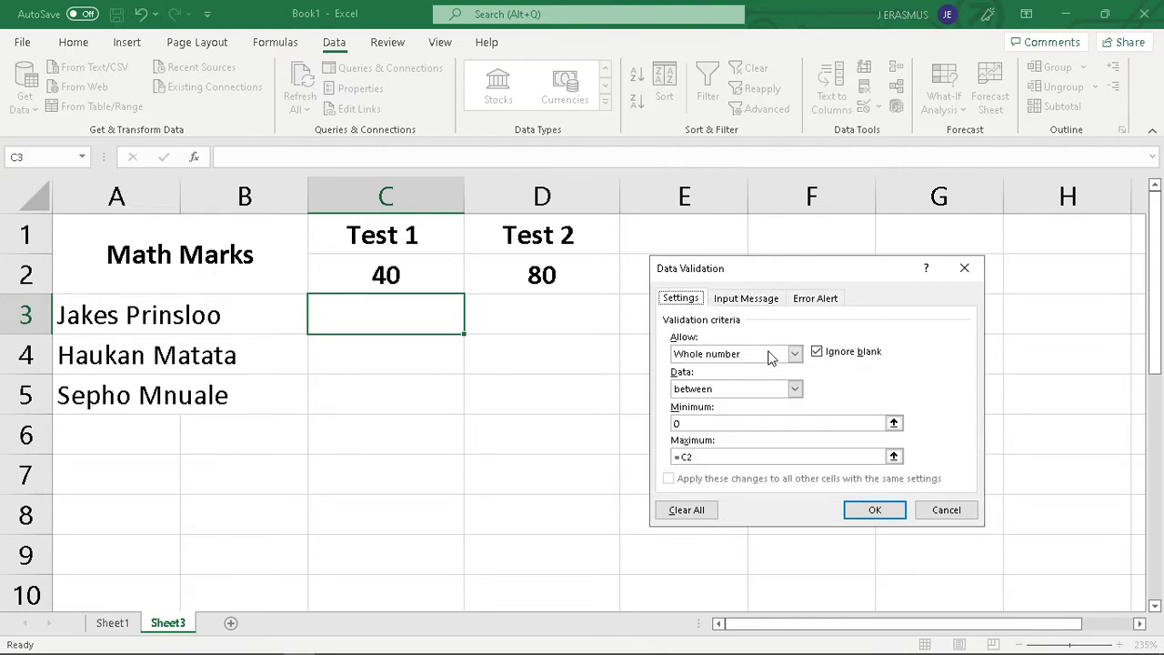
click(878, 510)
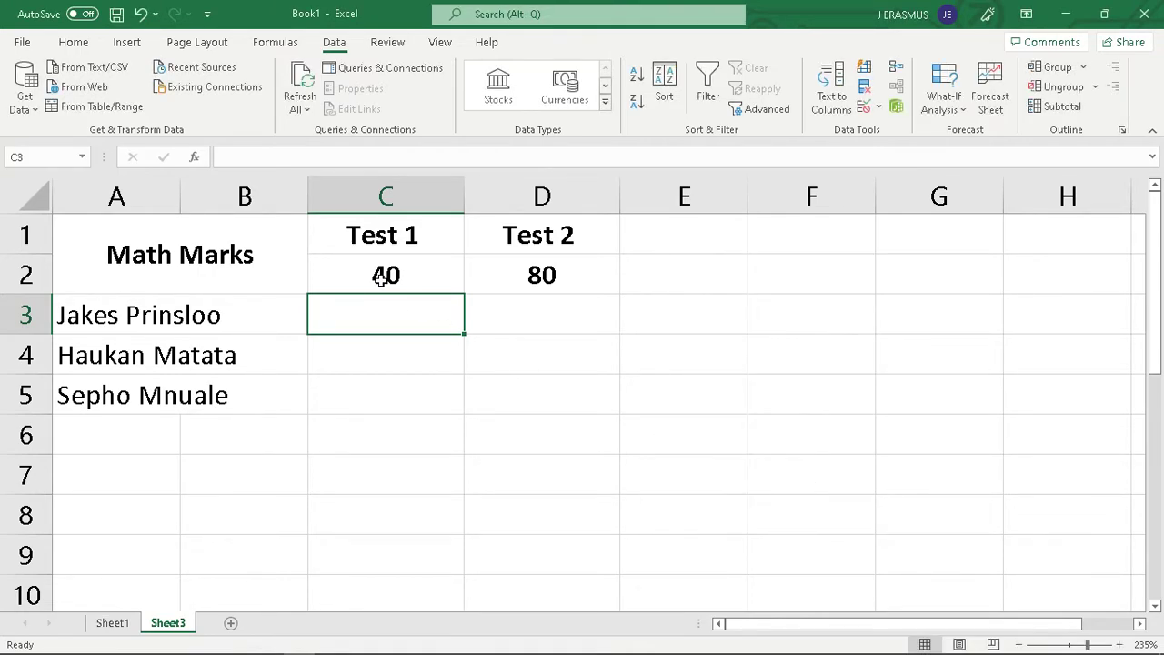
Test the validation on cell C3 by entering the marks 30, 1 and 0 in turn
text(30)
key(Return)
click(398, 322)
key(BackSpace)
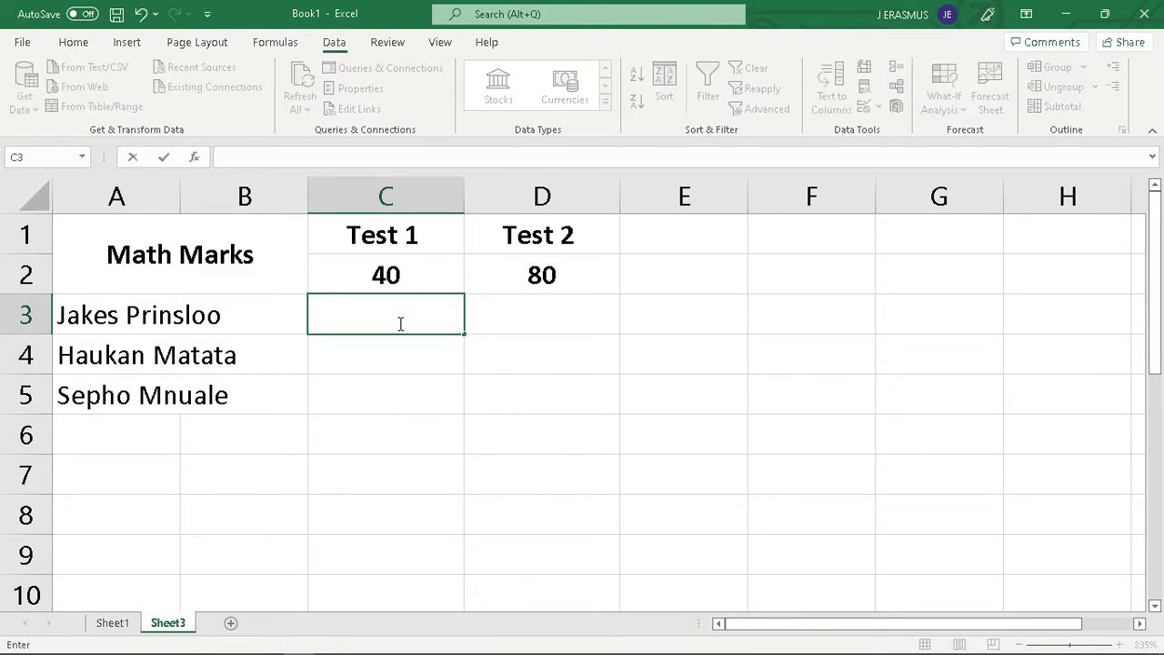
text(1)
key(Return)
click(400, 324)
key(BackSpace)
text(0)
key(Return)
Try to enter the negative mark -31 in cell C3 to test the error alert
click(399, 323)
key(BackSpace)
text(-31)
key(Return)
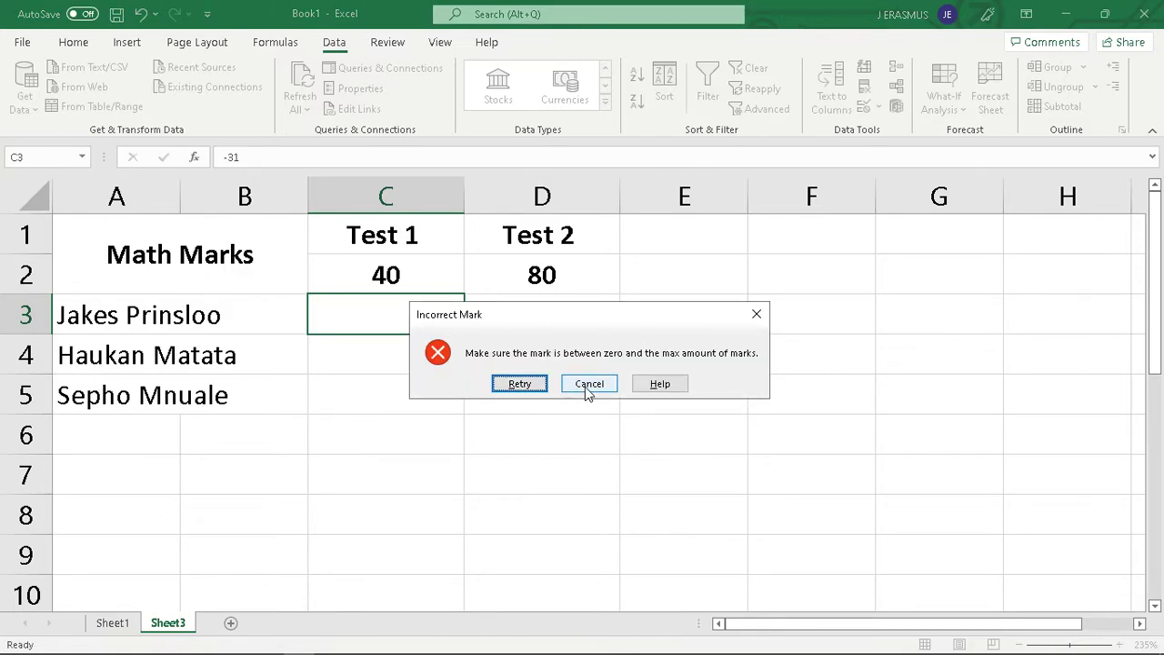
Retry the rejected entry and enter 31 as the mark in cell C3
click(523, 384)
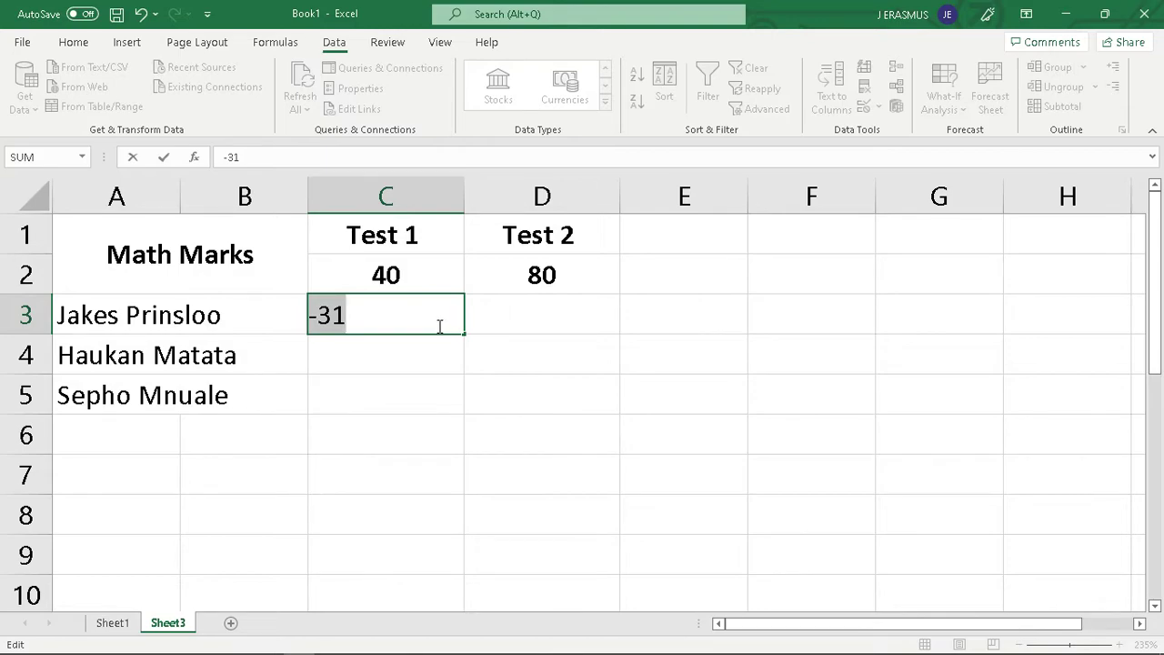
text(31)
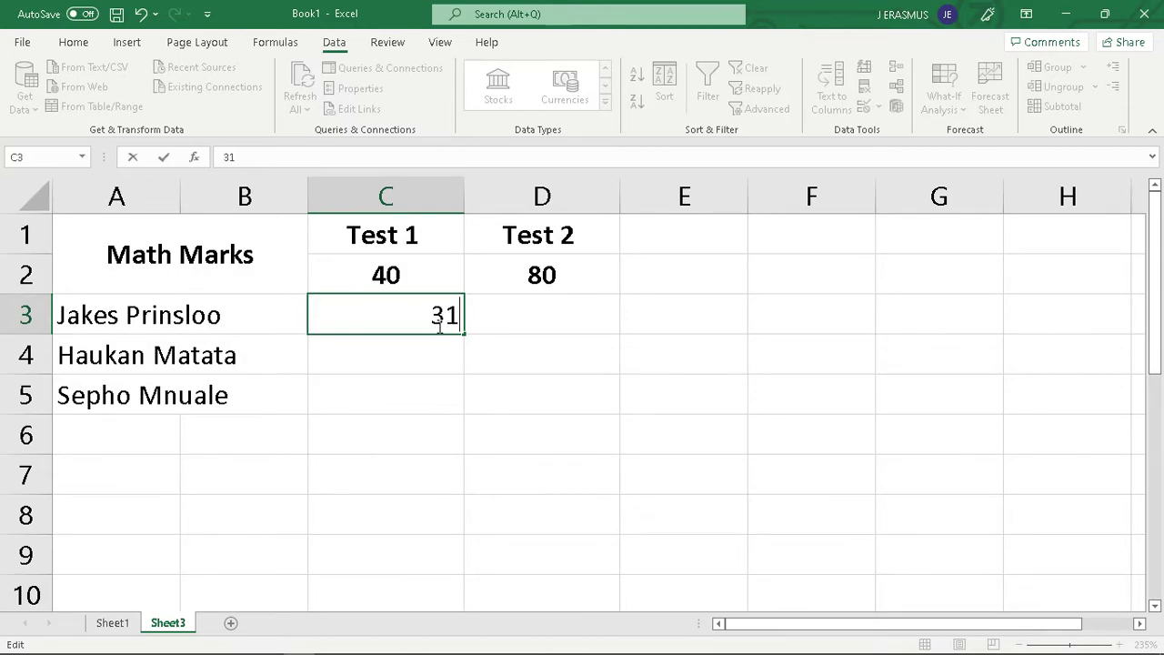
key(Return)
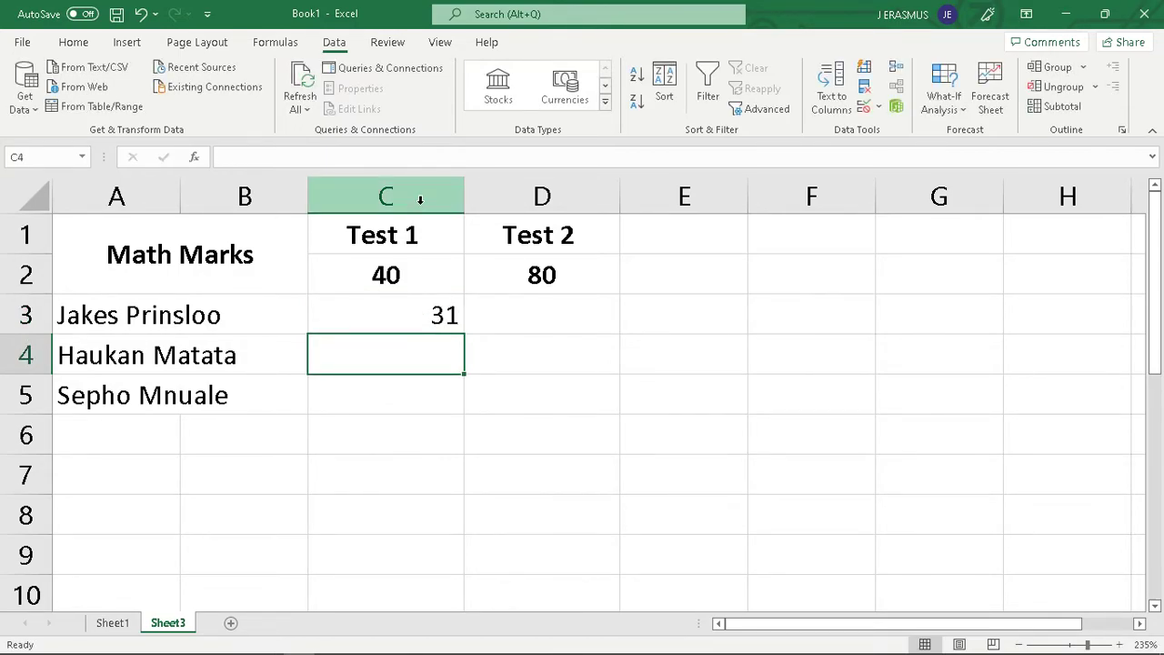
Center the contents of the whole columns C and D horizontally
click(451, 195)
click(73, 42)
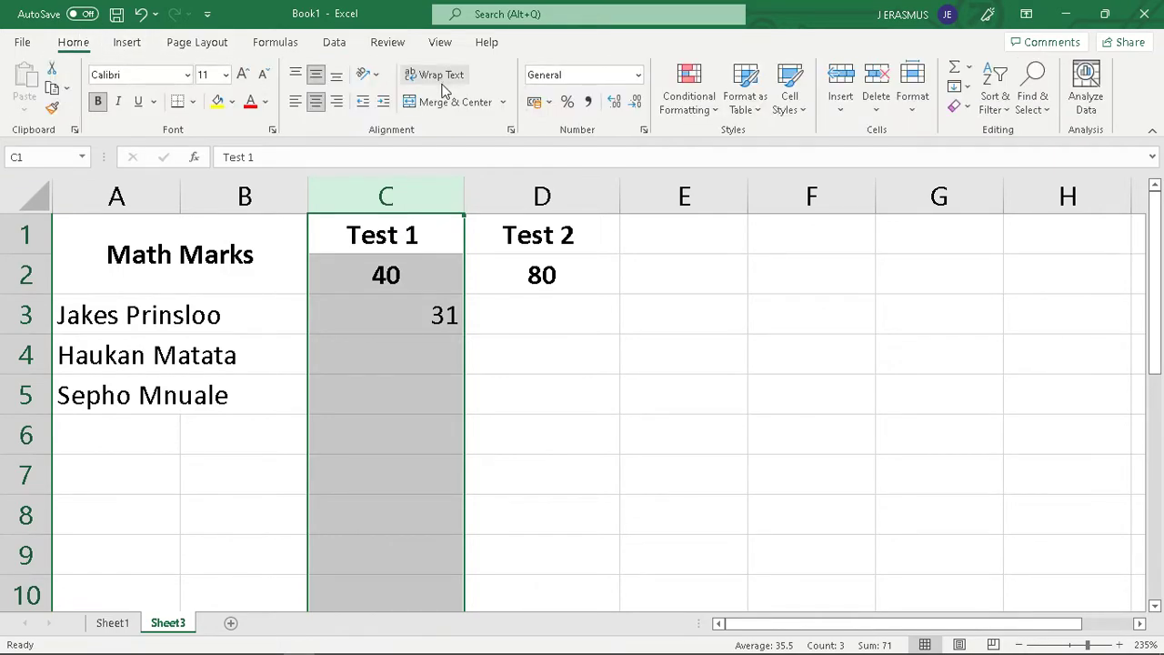
click(319, 105)
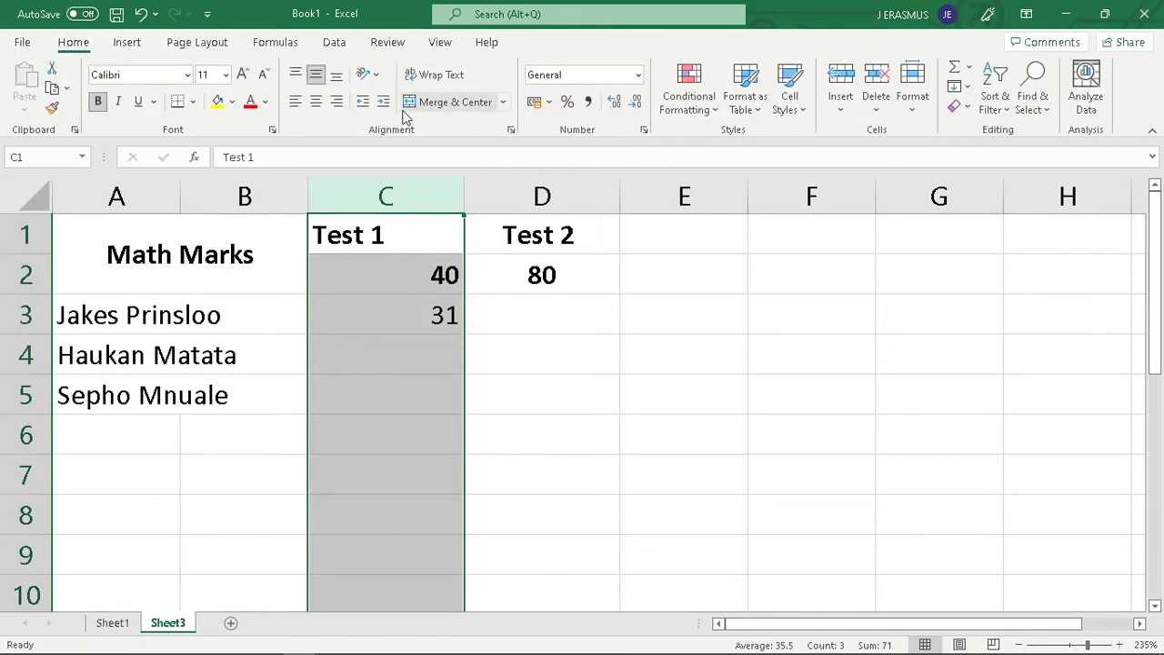
click(316, 102)
click(540, 414)
click(542, 194)
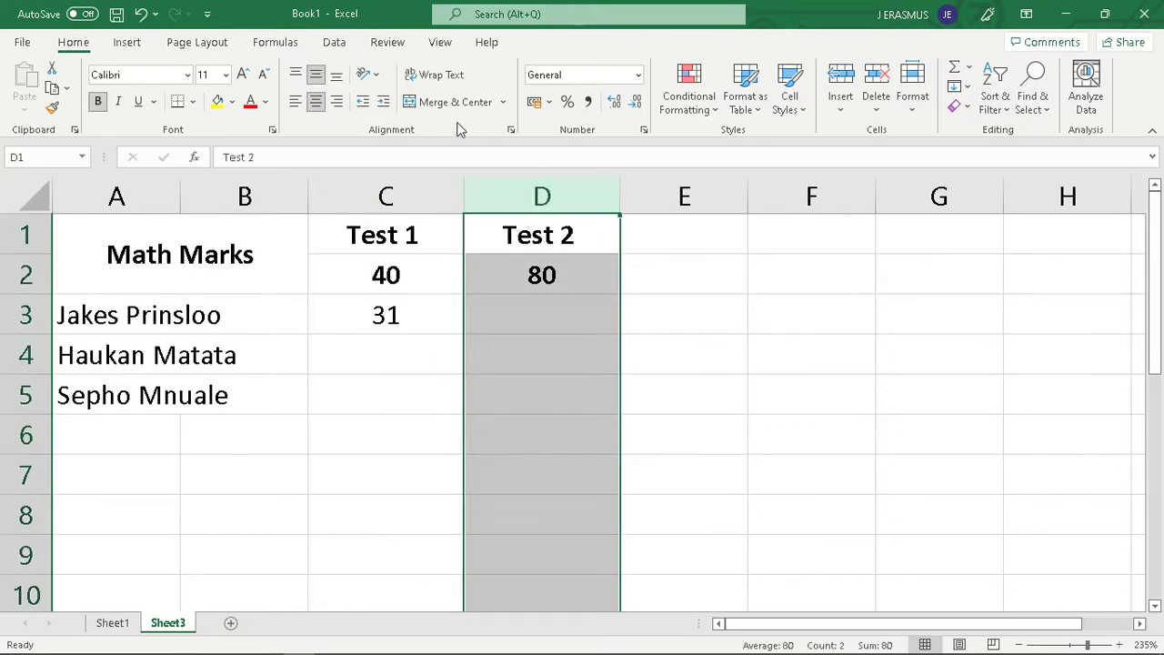
click(317, 102)
click(317, 102)
click(500, 378)
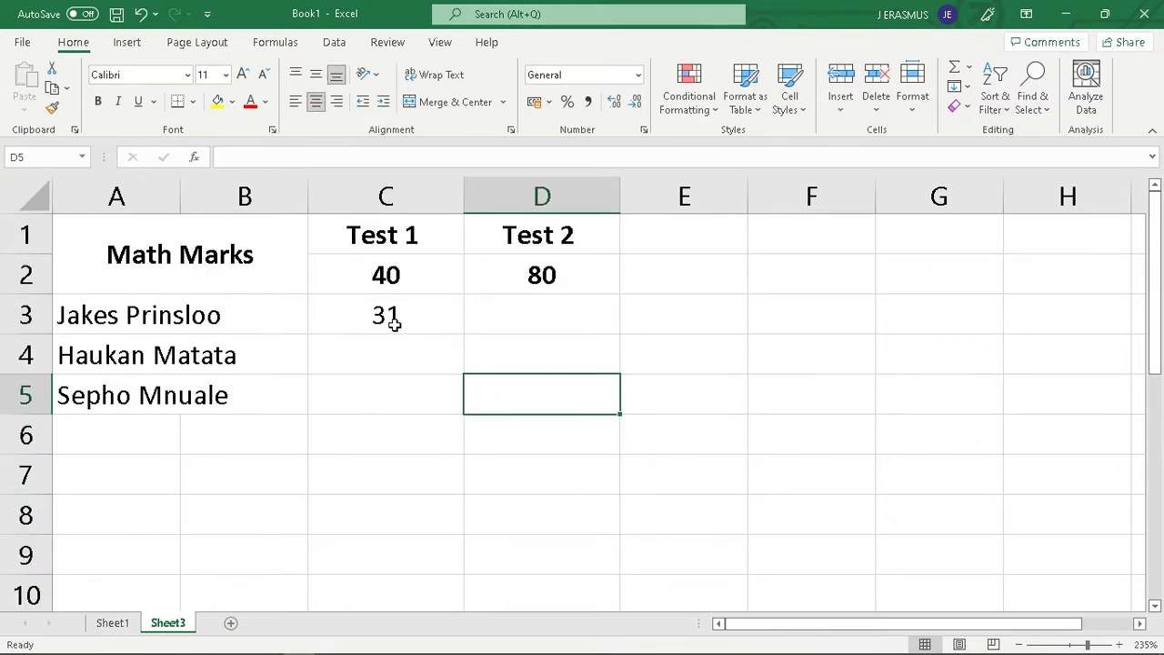
Copy cell C3 with its validation rule into the remaining mark cells C4:C5 and D3:D5
click(398, 317)
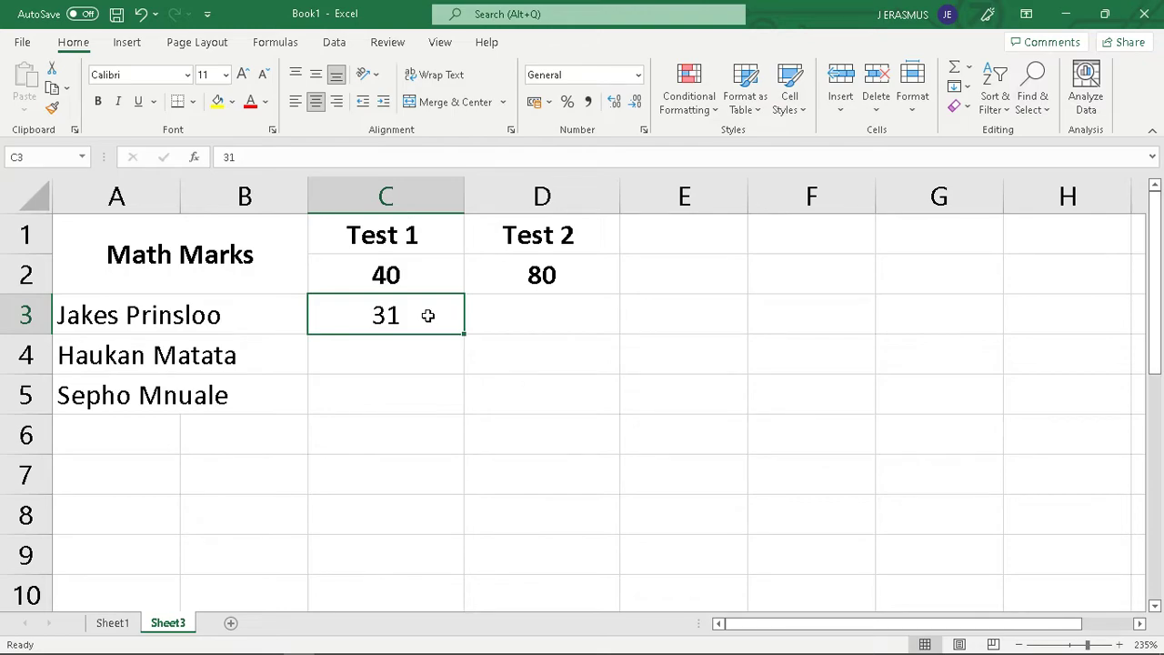
key(ctrl+c)
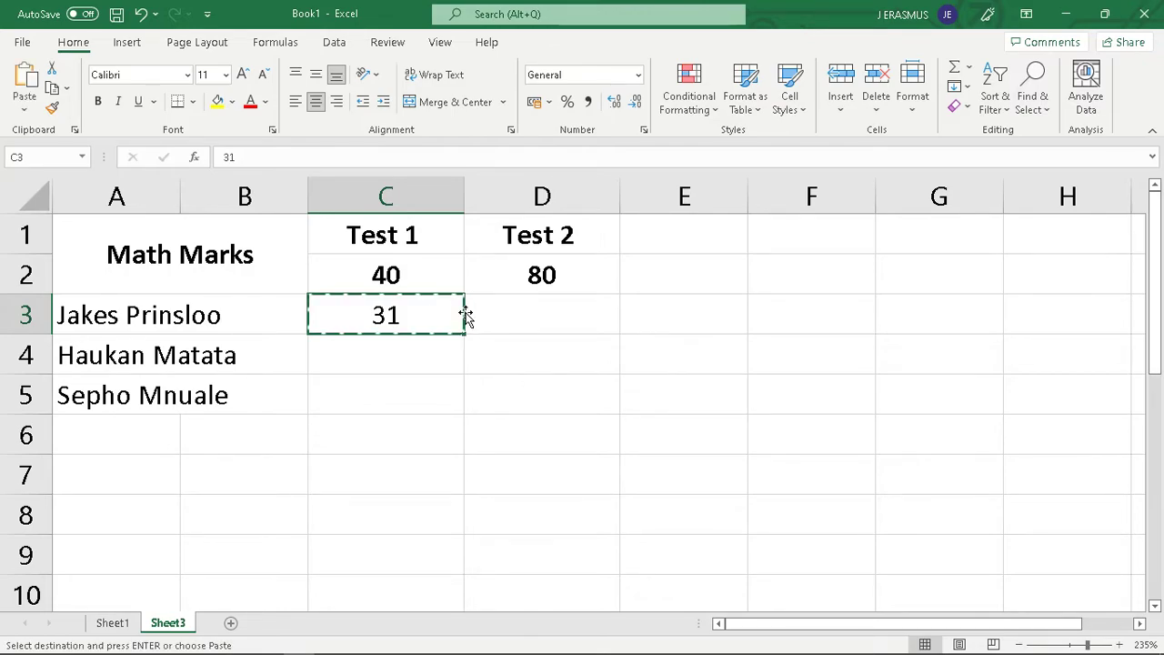
drag(394, 353, 369, 389)
key(ctrl+v)
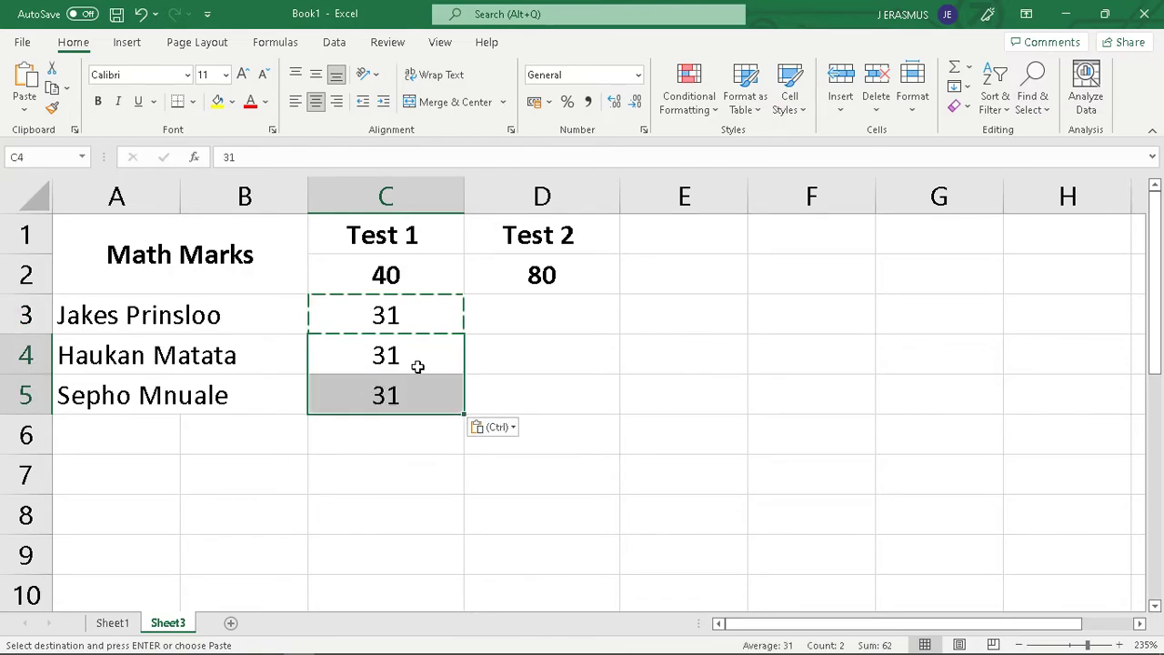
drag(522, 315, 515, 392)
key(ctrl+v)
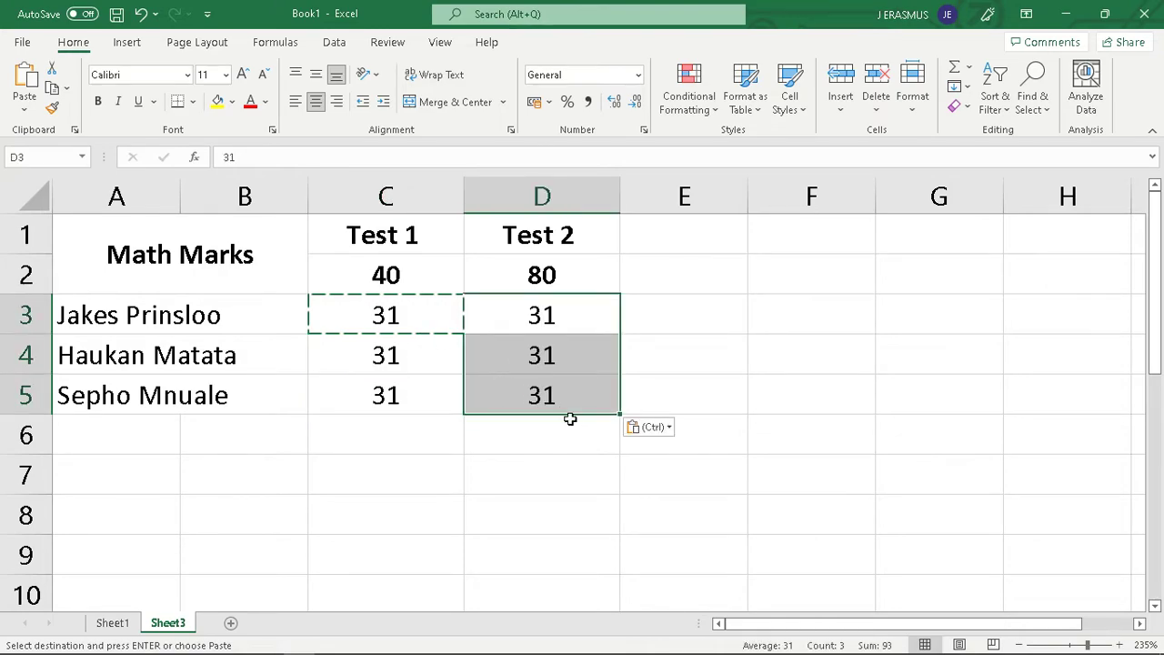
Enter 40 and 45 in turn as Test 2 marks in cell D3 to test the copied validation rule
click(597, 499)
click(566, 311)
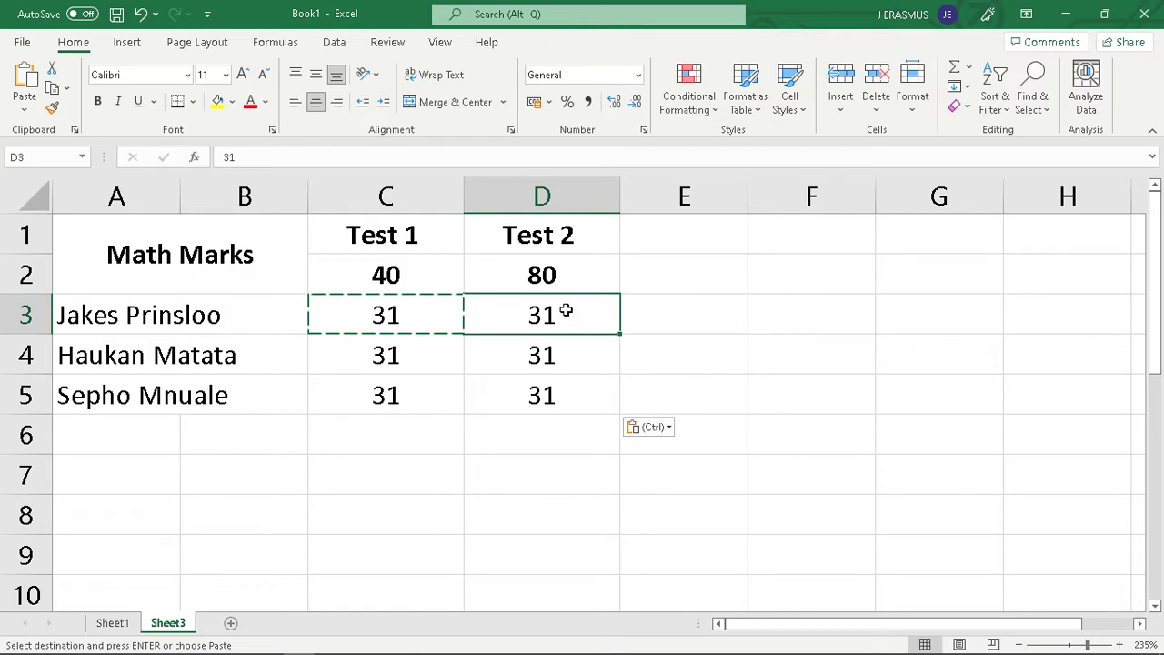
text(40)
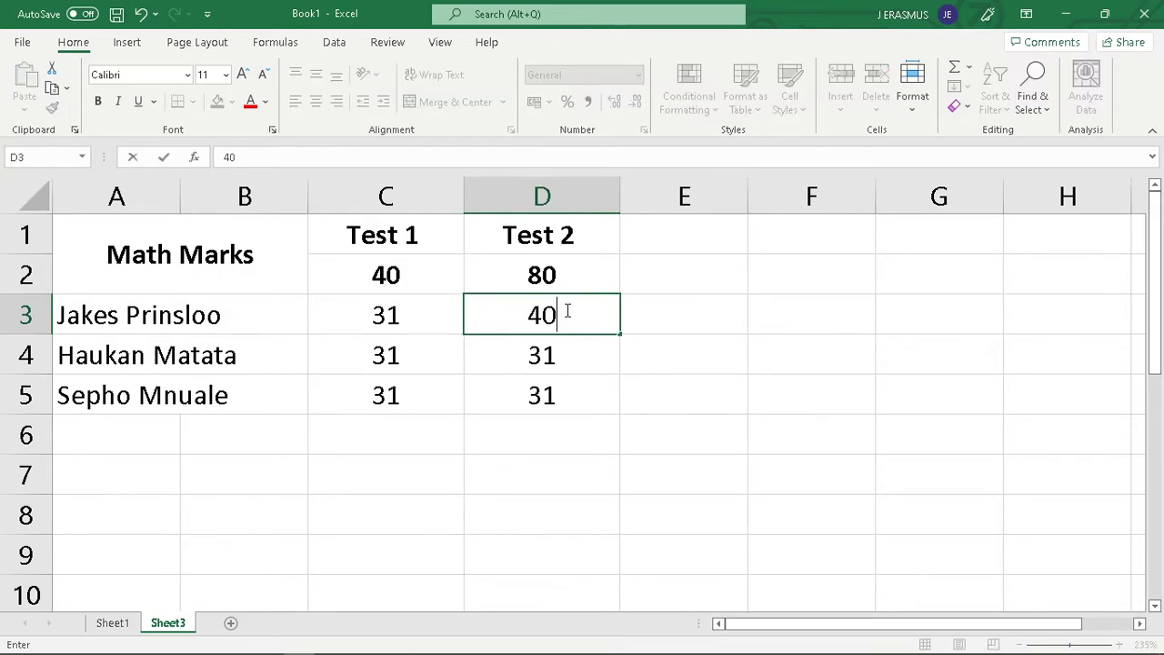
key(Return)
click(560, 316)
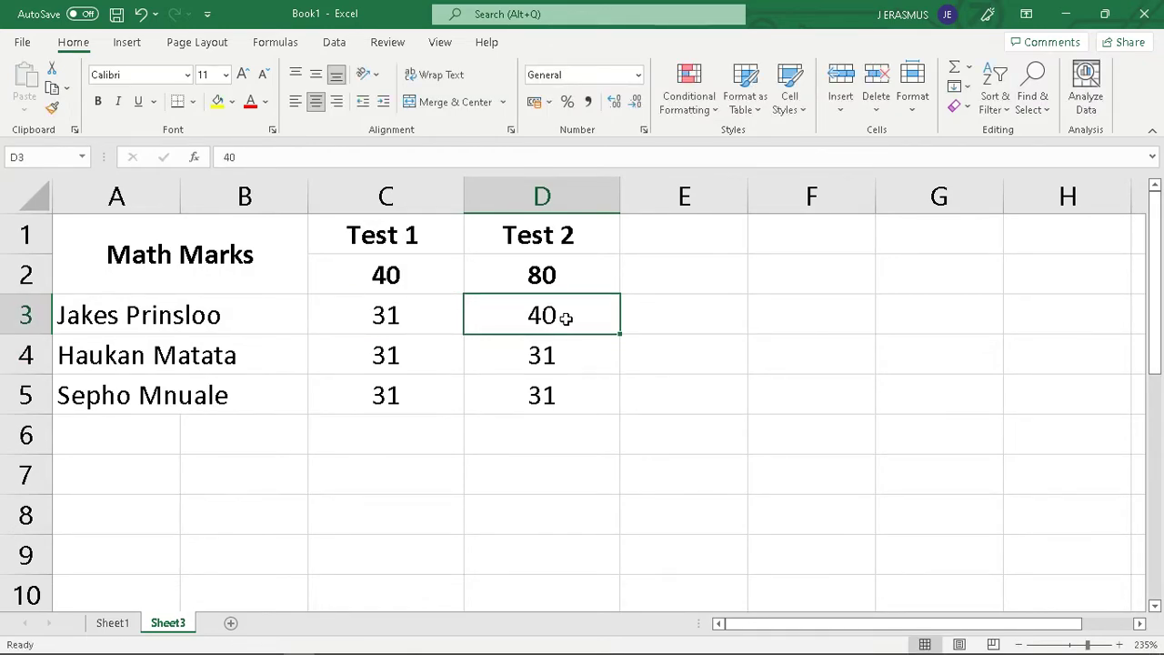
text(45)
key(Return)
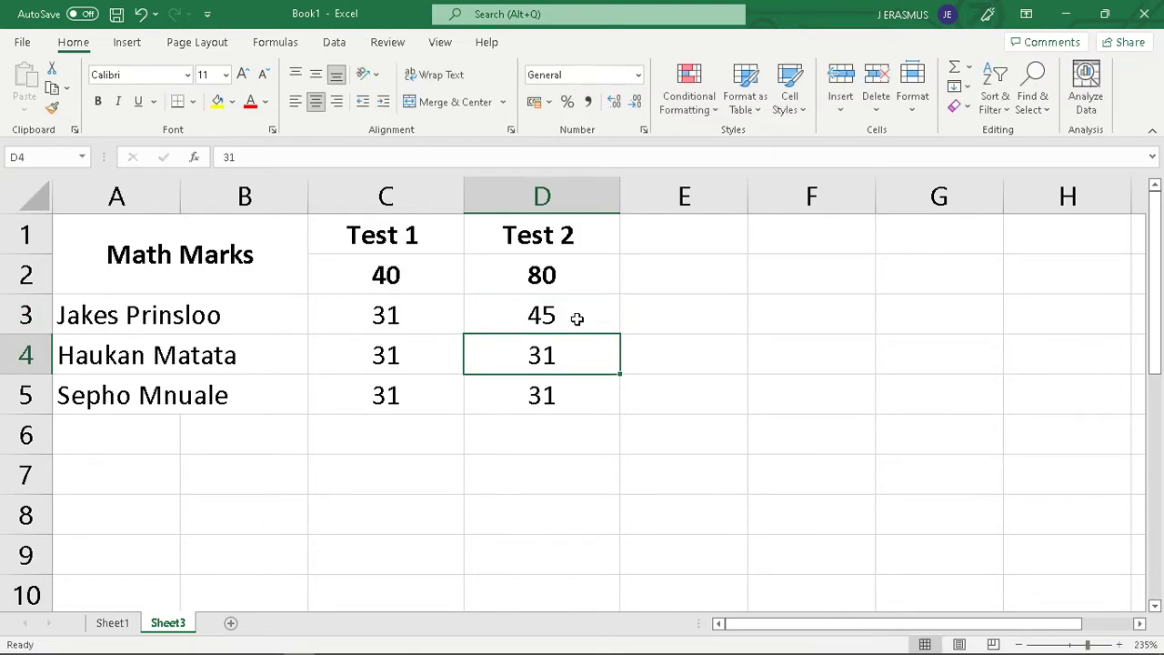
Inspect the data validation settings of cells C3 and D3 to compare their maximum references, closing each without changes
click(575, 319)
click(385, 316)
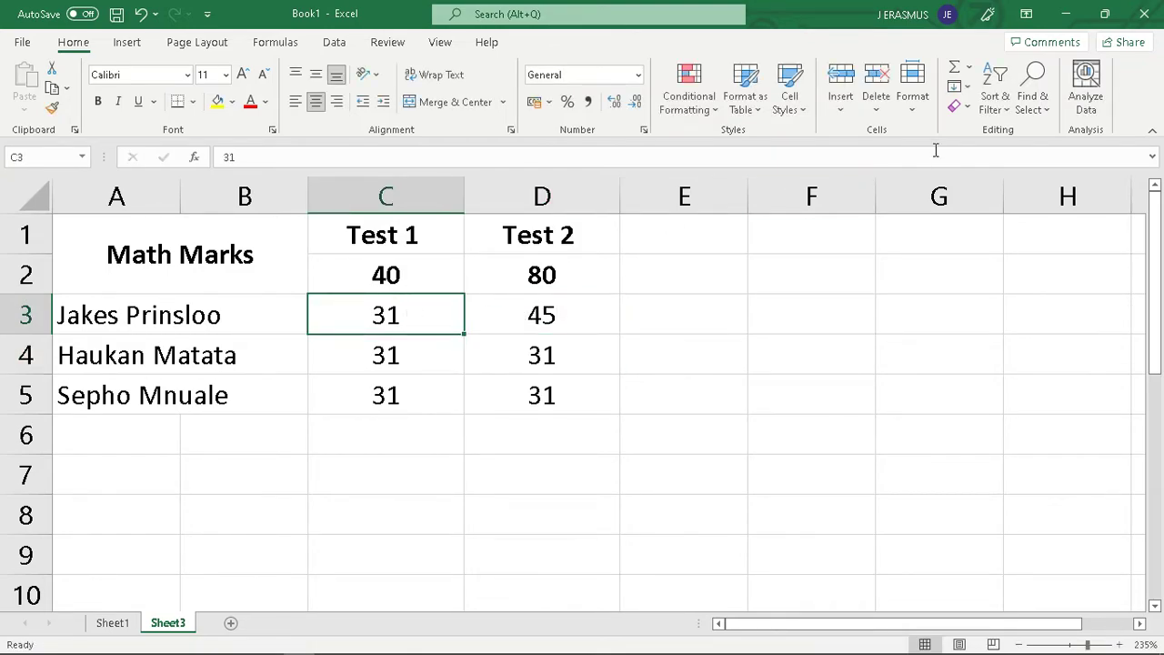
click(333, 43)
click(862, 111)
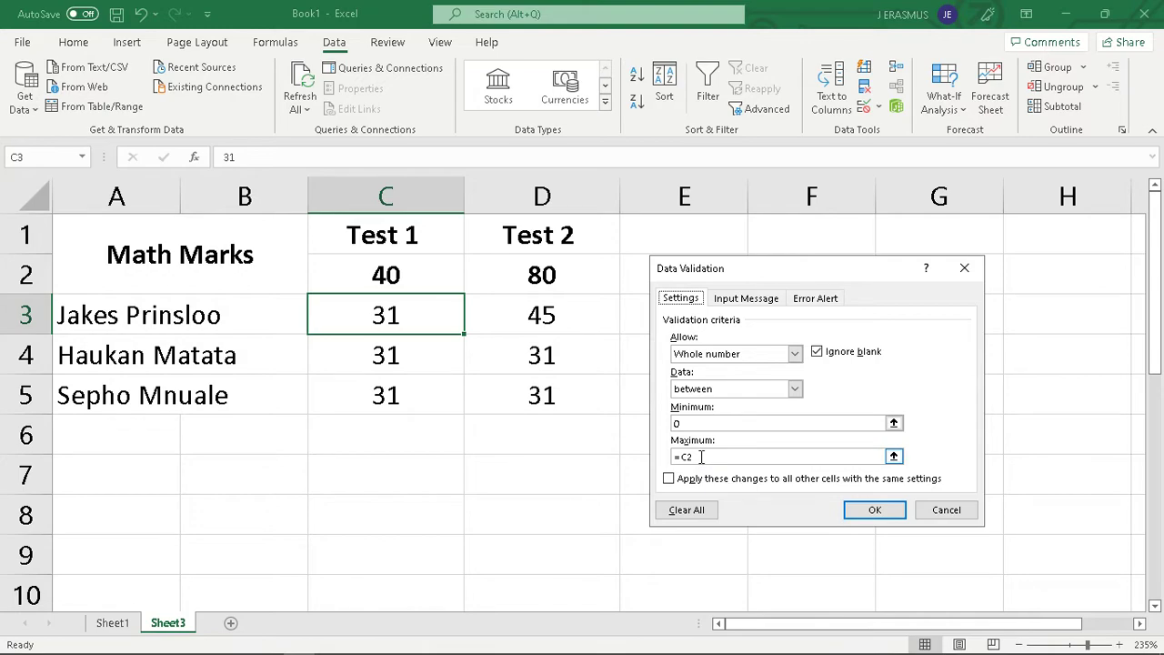
click(964, 268)
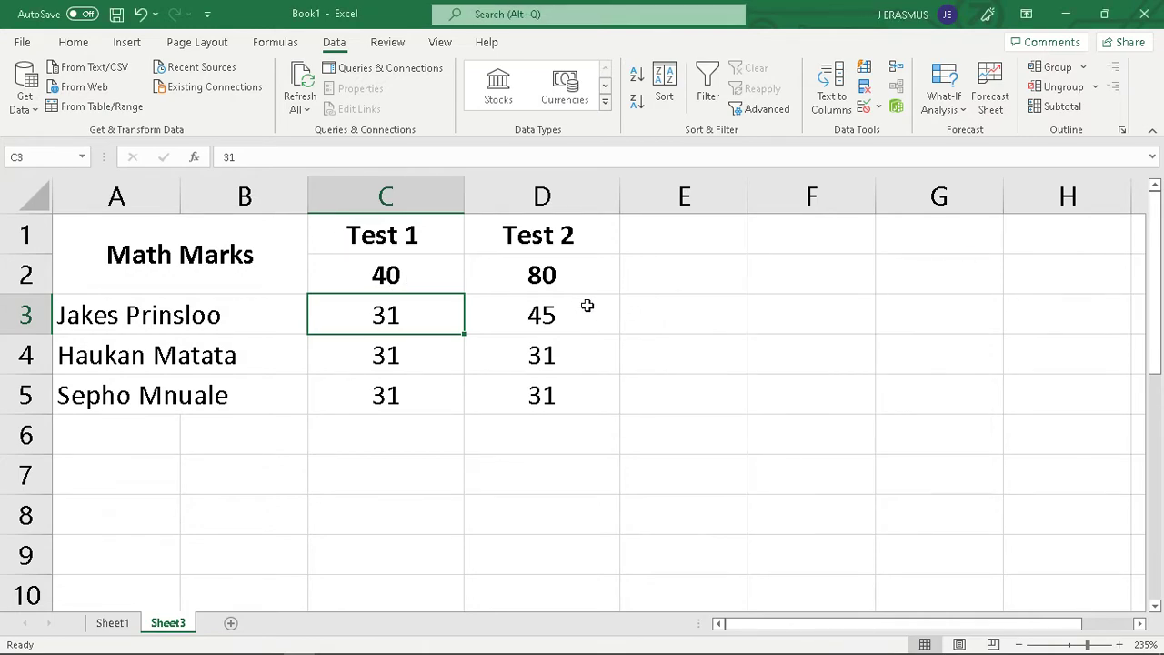
click(589, 306)
click(867, 107)
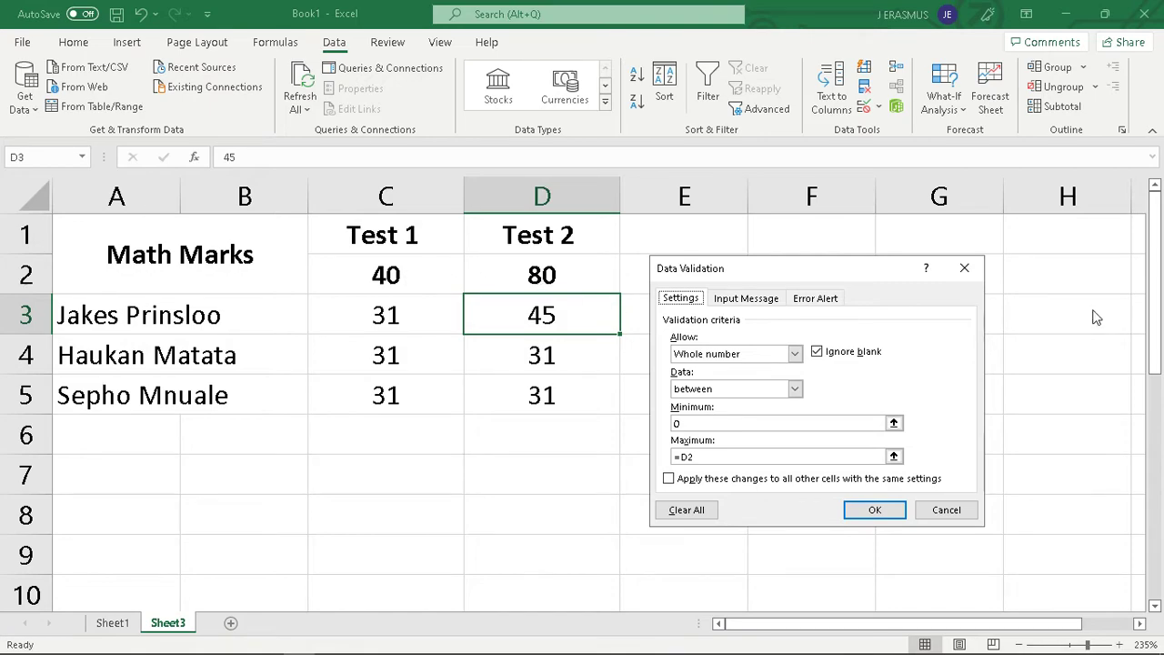
click(964, 267)
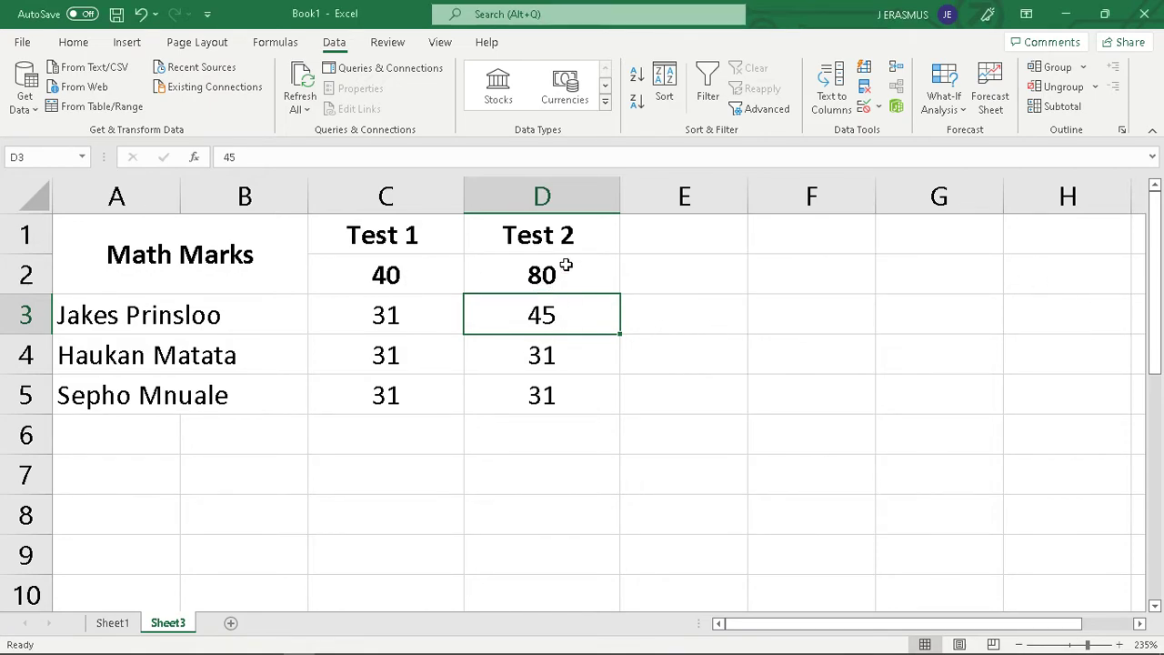
Enter the maximum Test 2 mark of 80 in cell D3
click(575, 344)
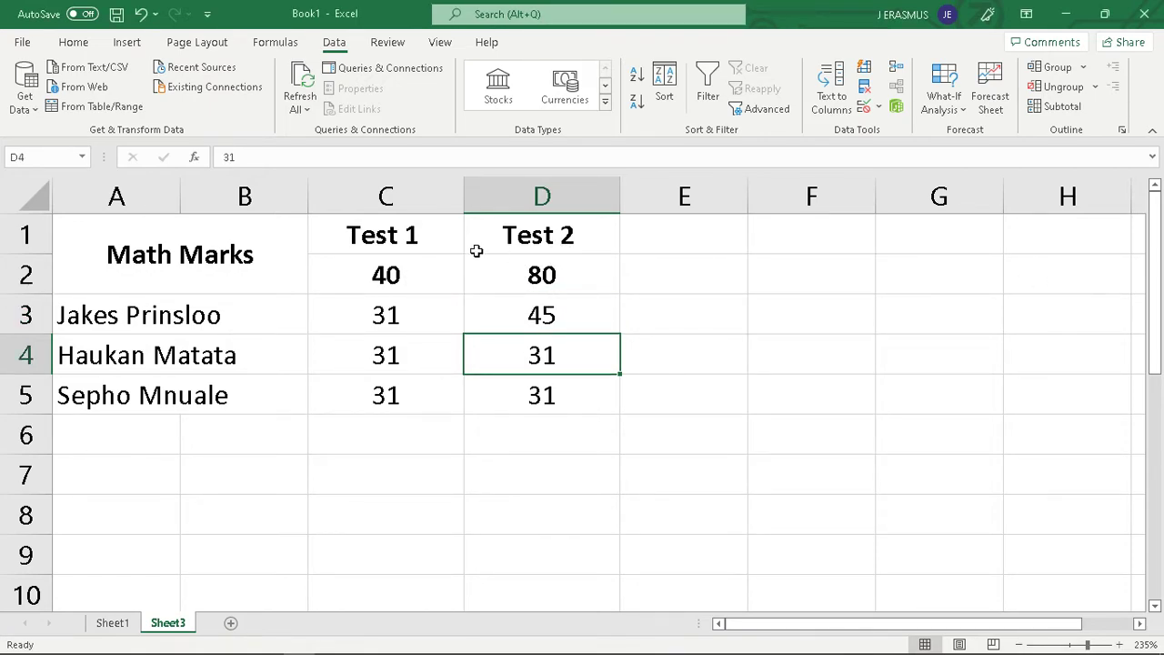
click(565, 324)
text(80)
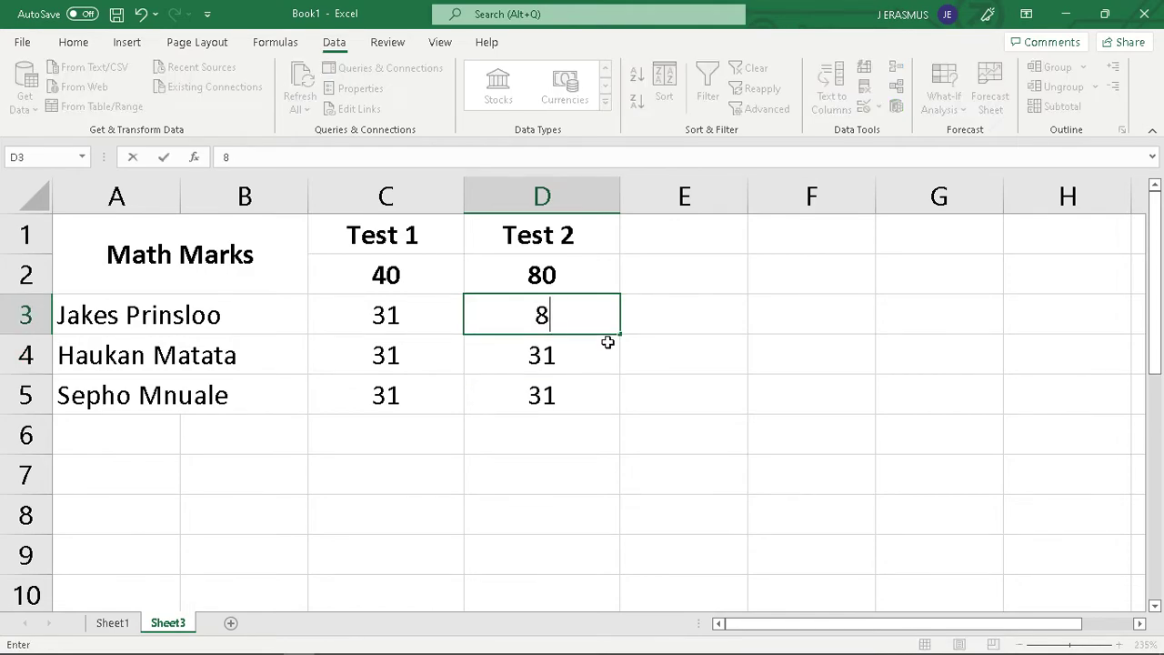
key(Return)
Try to enter the mark 86 in cell D4 to test the upper limit, and cancel the entry
text(86)
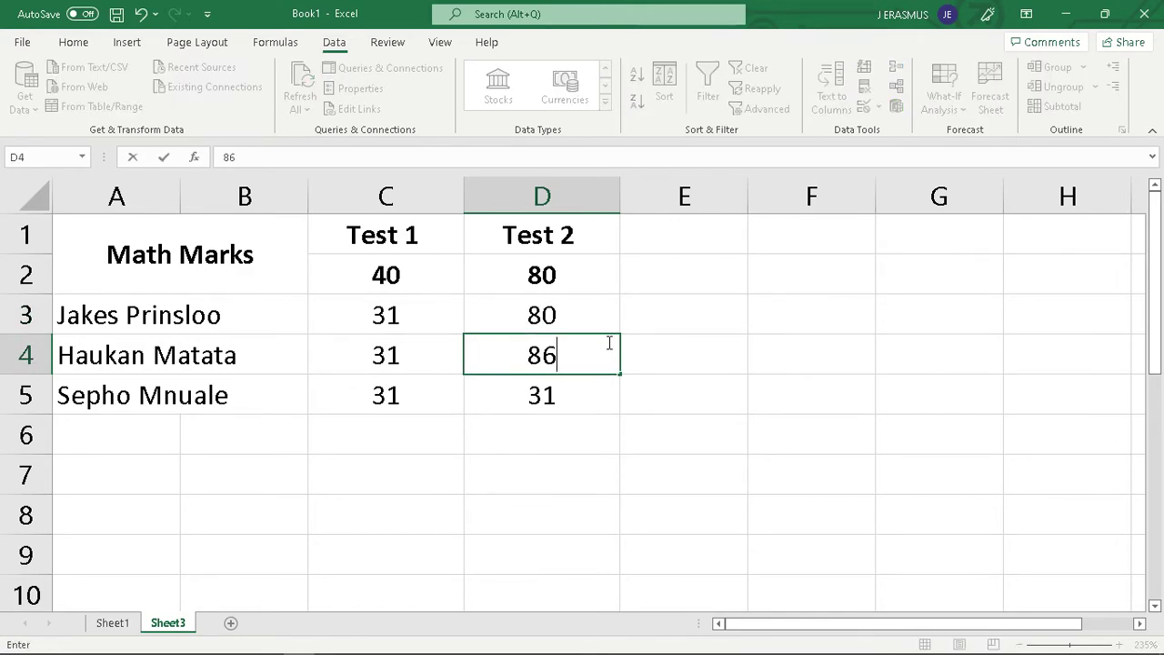
key(Return)
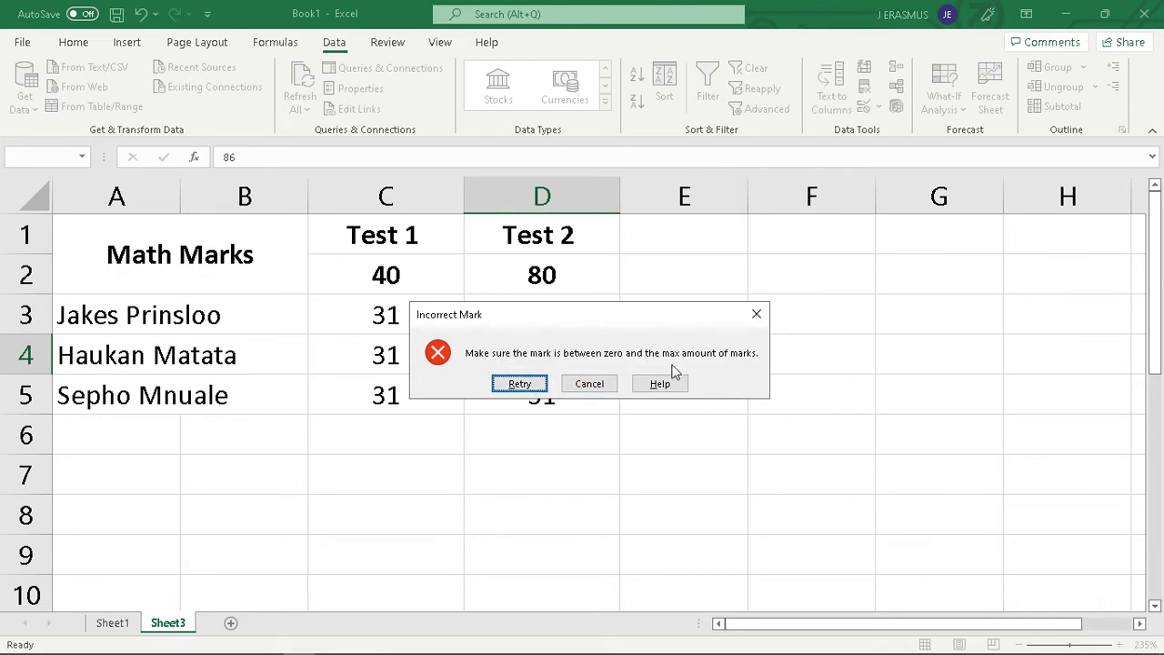
click(588, 384)
drag(559, 319, 552, 400)
click(555, 339)
click(566, 313)
click(559, 398)
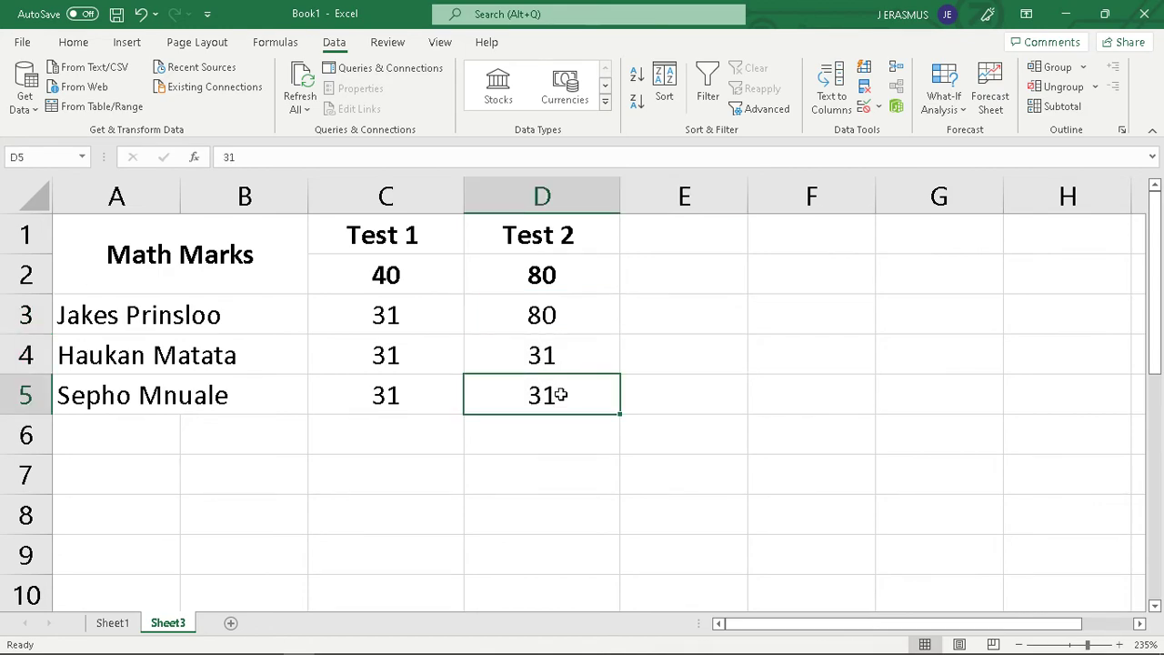
click(578, 353)
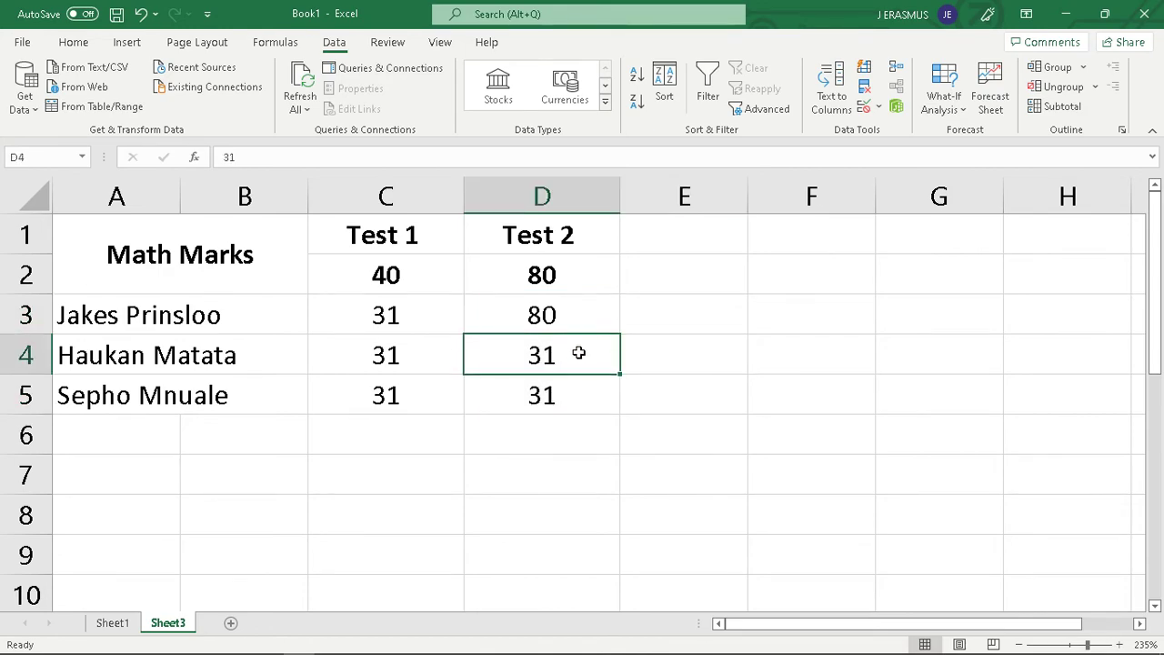
click(533, 324)
click(552, 380)
drag(796, 290, 801, 320)
click(703, 358)
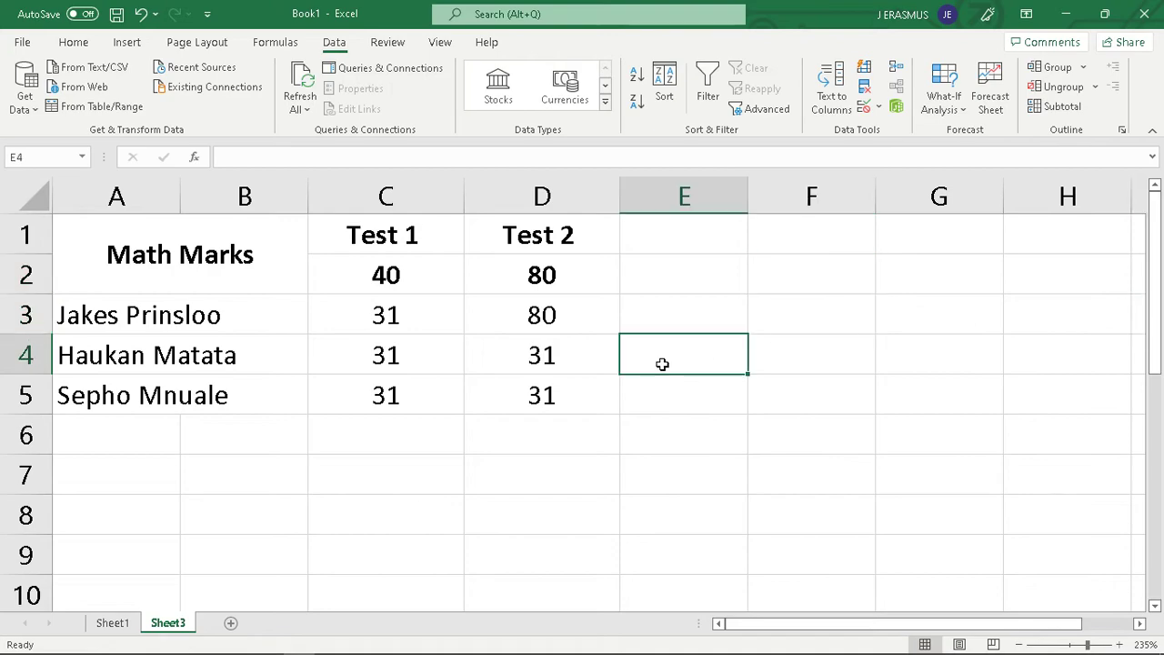
click(458, 390)
click(424, 327)
click(517, 395)
click(432, 357)
click(433, 387)
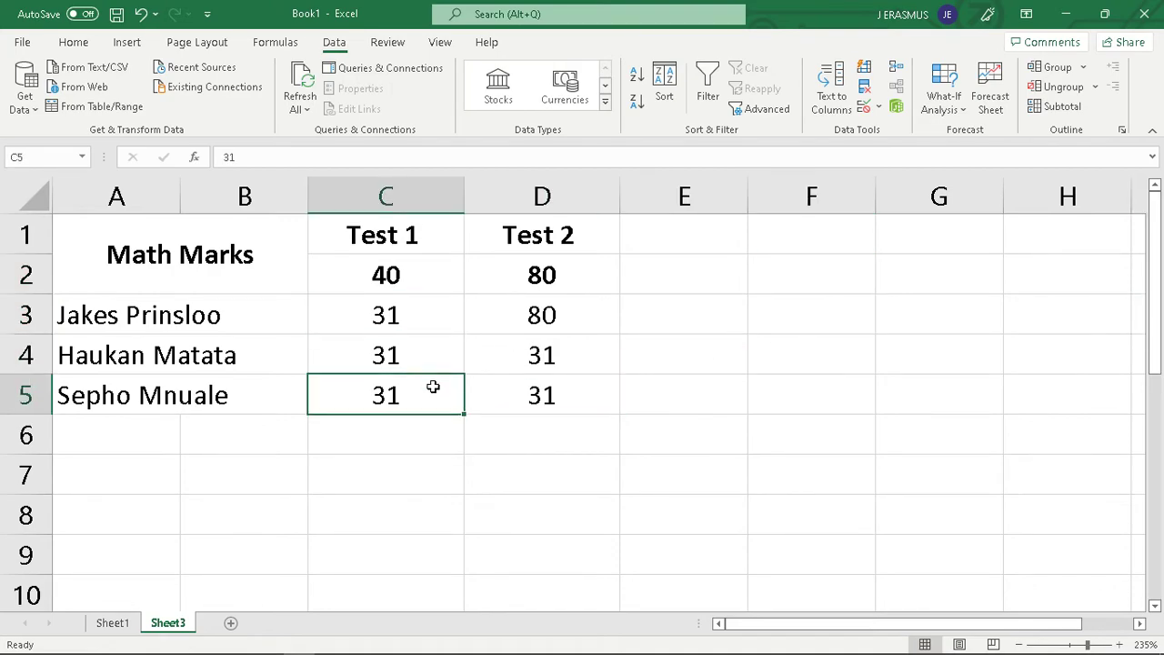
click(557, 360)
click(460, 318)
click(460, 391)
click(424, 338)
Enter the Test 1 mark 21 in cell C5
click(442, 395)
text(21)
key(Return)
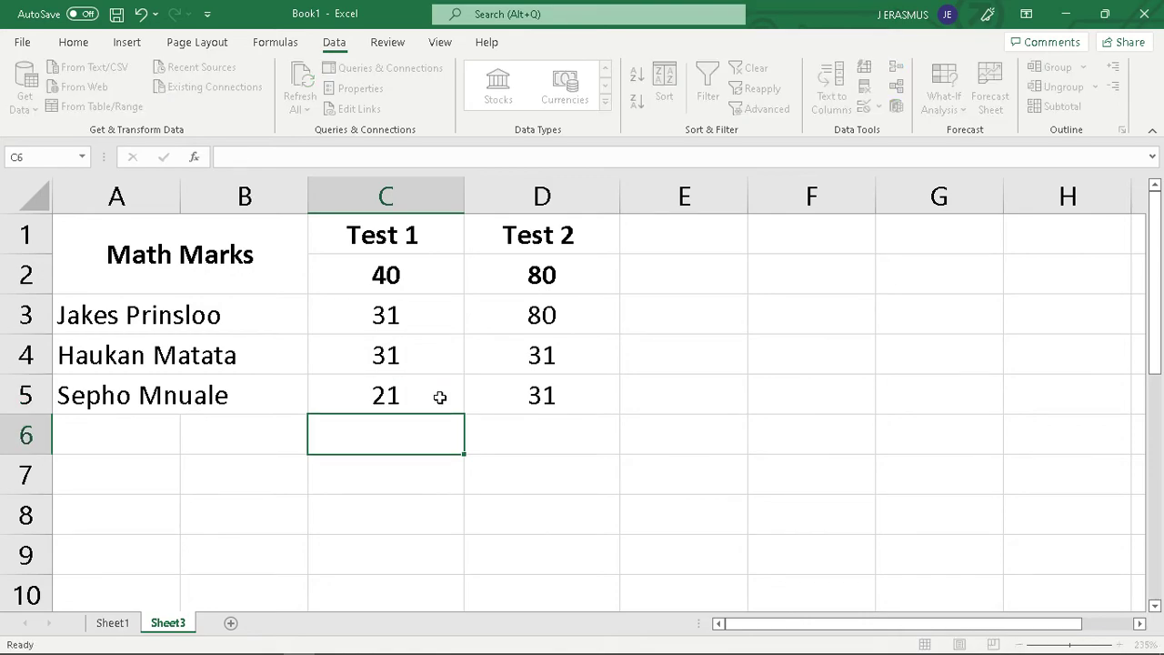
Try to enter the negative mark -11 in cell C5 to test the error alert
click(439, 397)
text(-1)
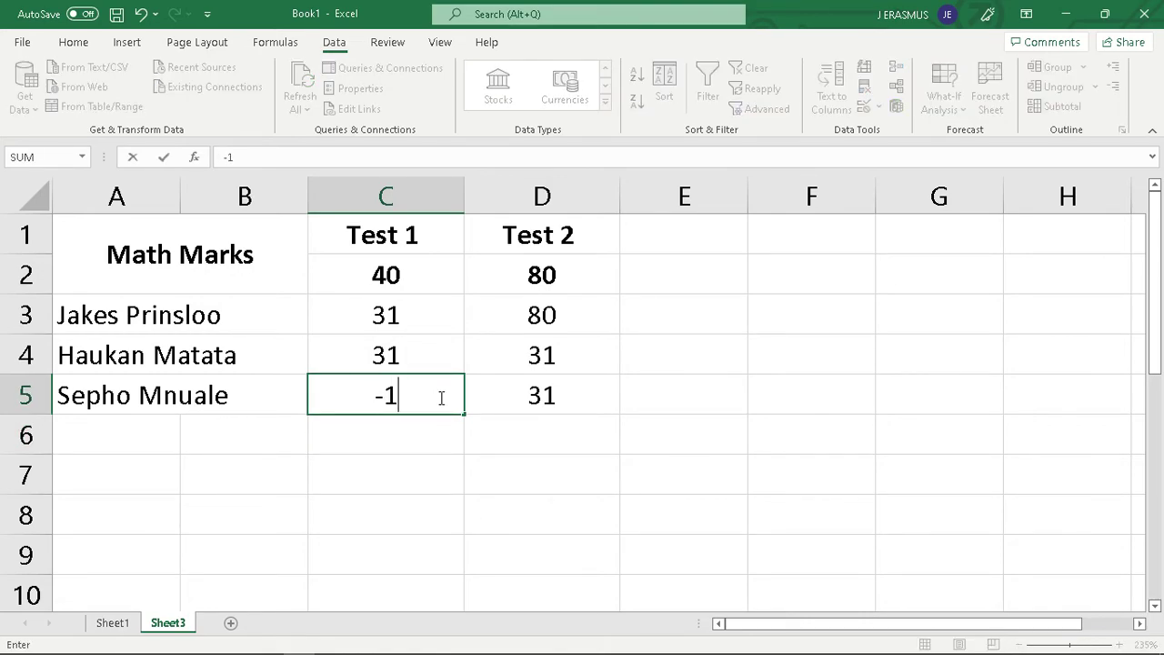
text(1)
key(Return)
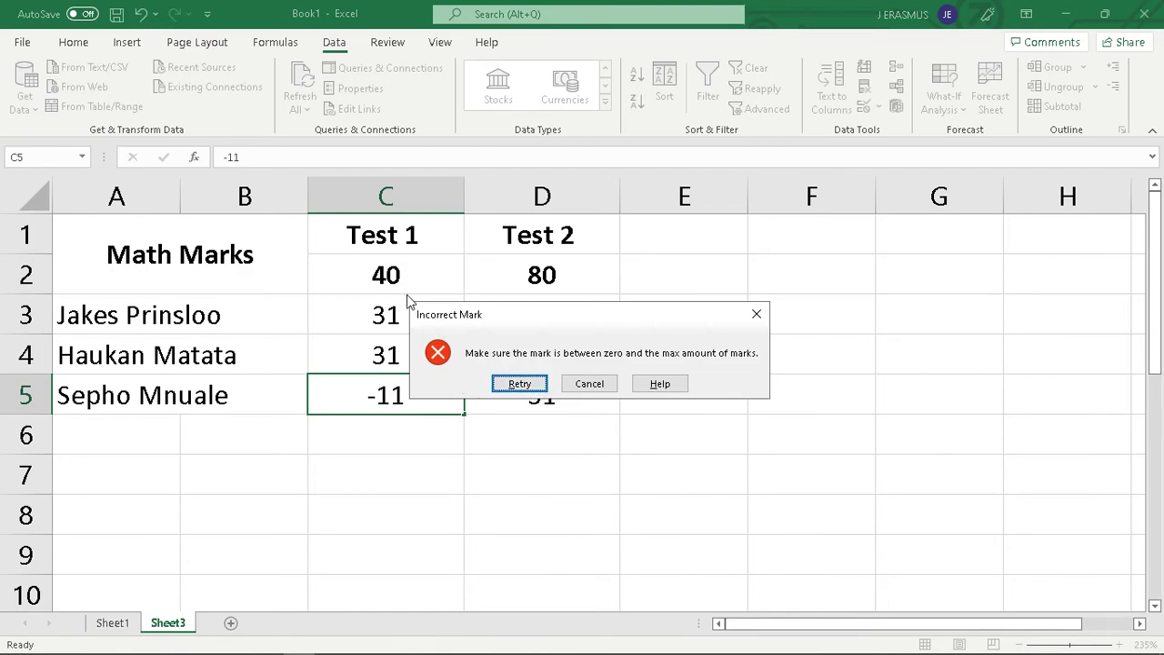
Retry the rejected entry and enter 11 as the mark in cell C5
click(519, 384)
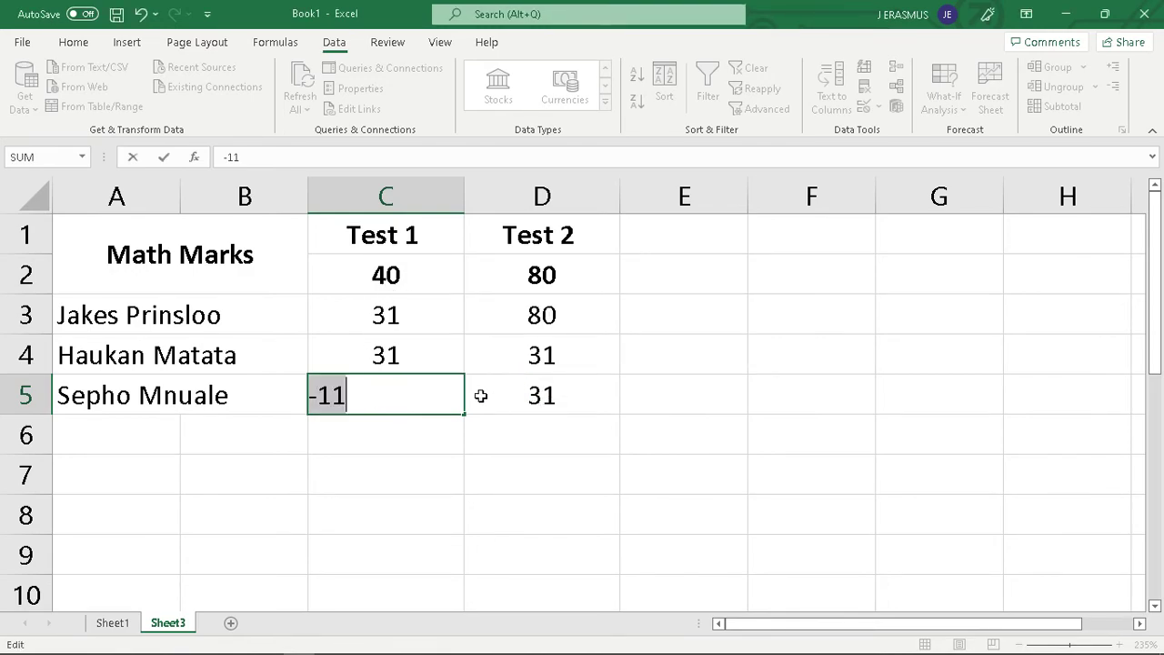
text(11)
key(Return)
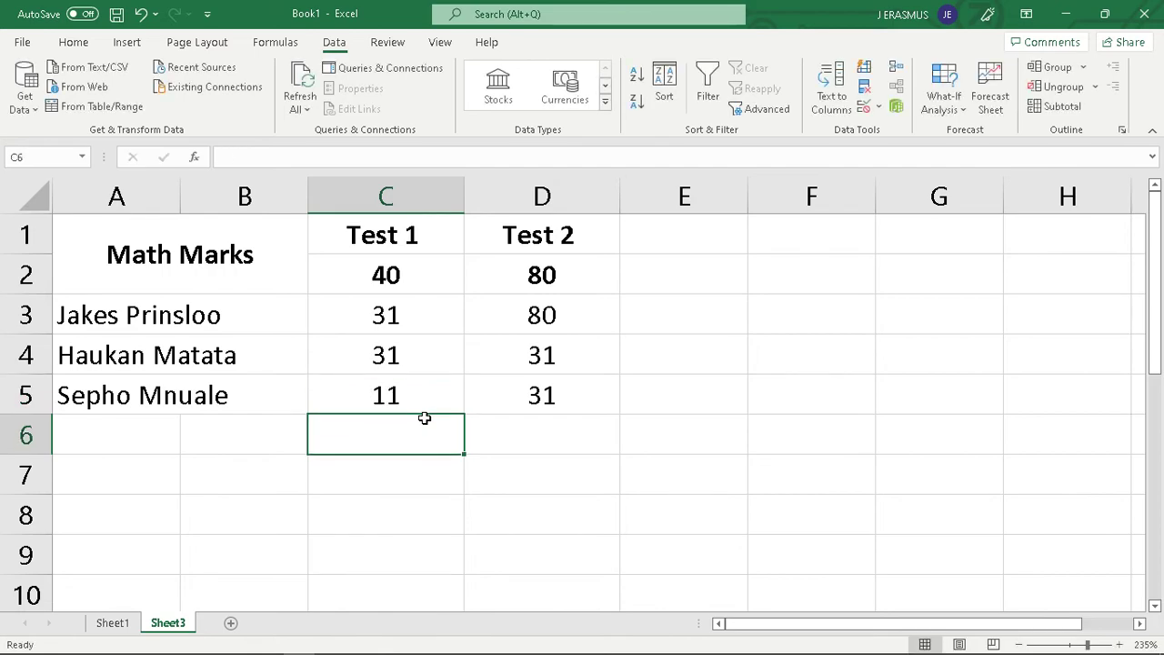
click(562, 425)
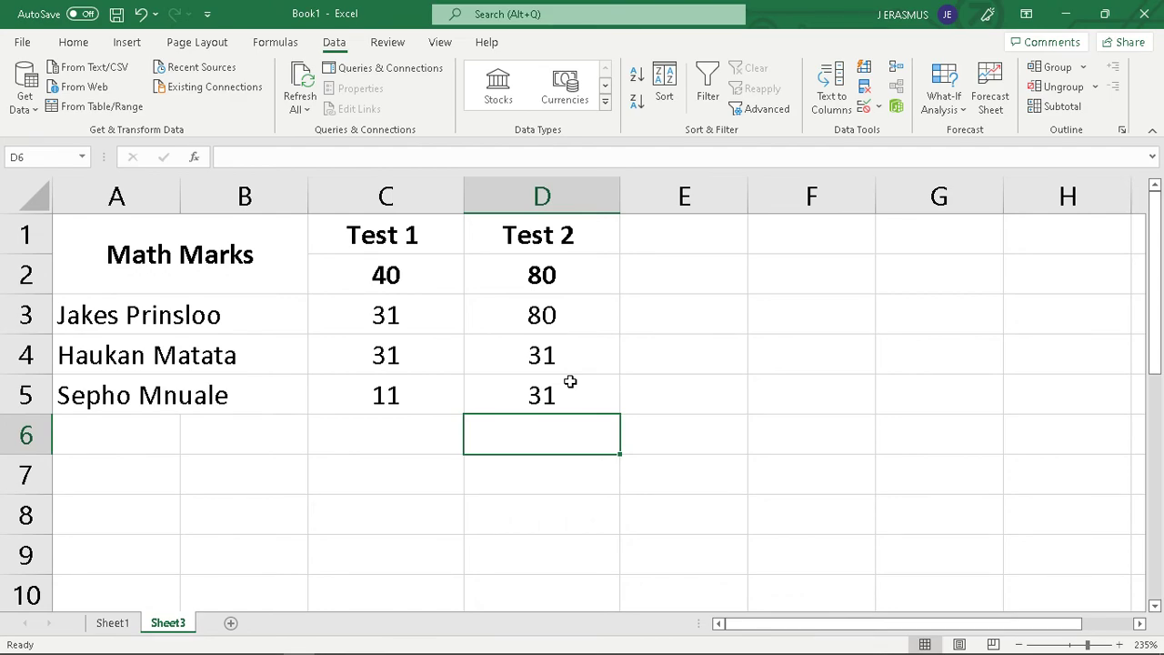
Switch to the browser to review Practical Activity 8.31 in Chapter 8.pdf and open the Google Classroom assignment about validation rules with numbers
key(alt+Tab)
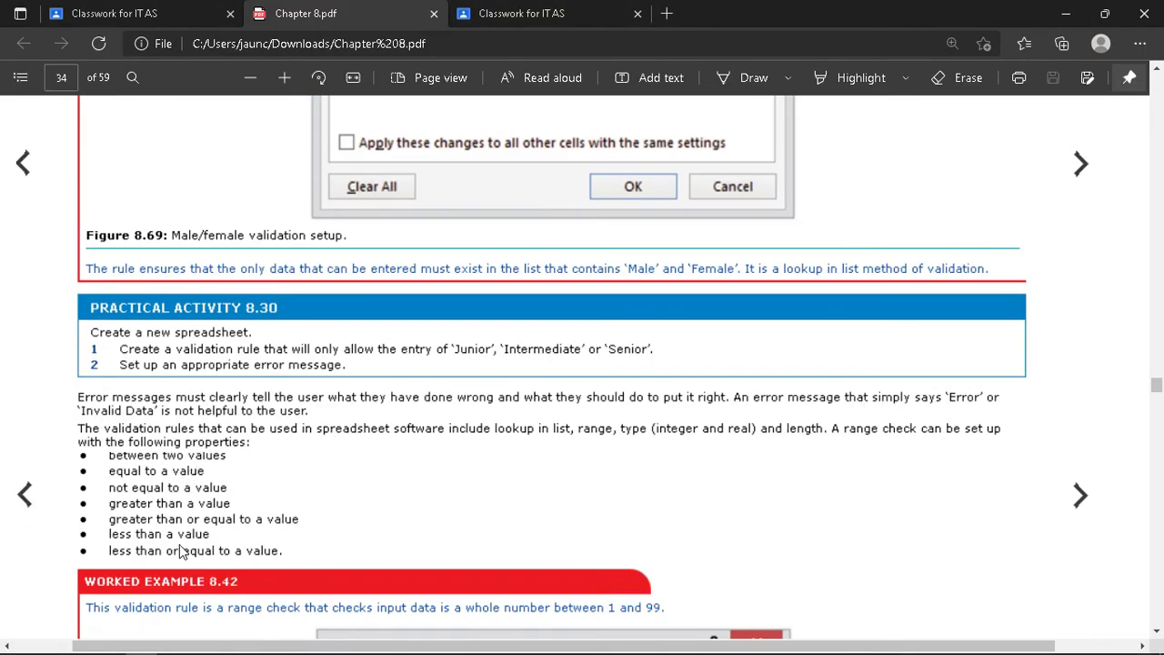
scroll(195, 510, down, 4)
scroll(195, 509, down, 6)
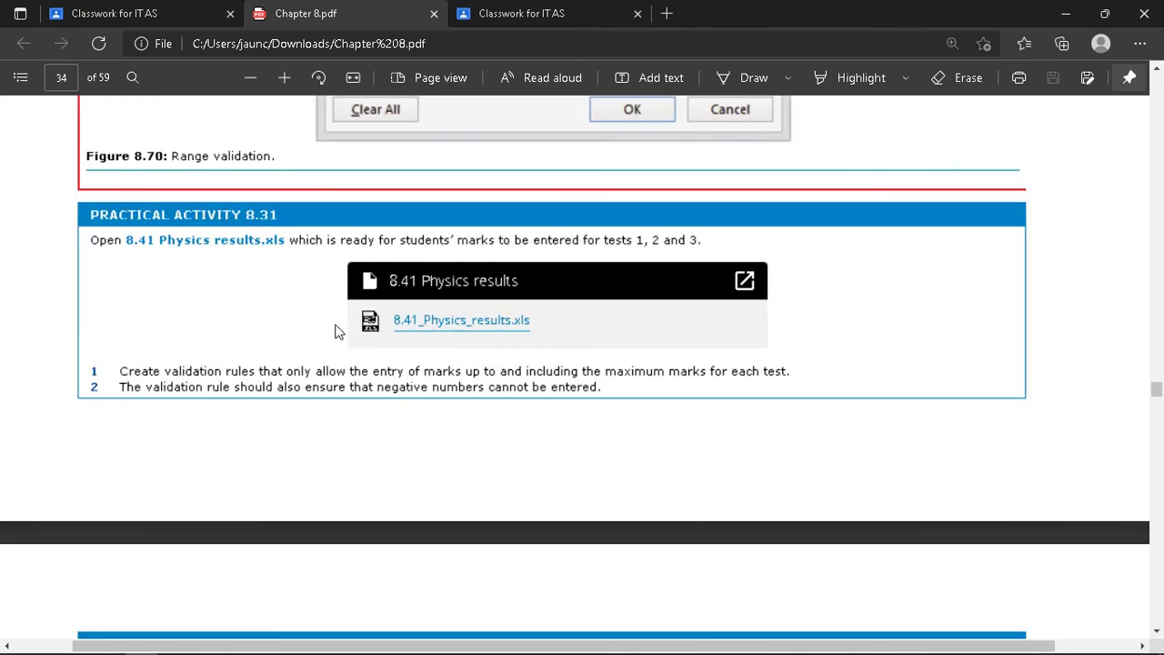
scroll(335, 284, down, 1)
scroll(338, 286, up, 1)
scroll(307, 288, down, 1)
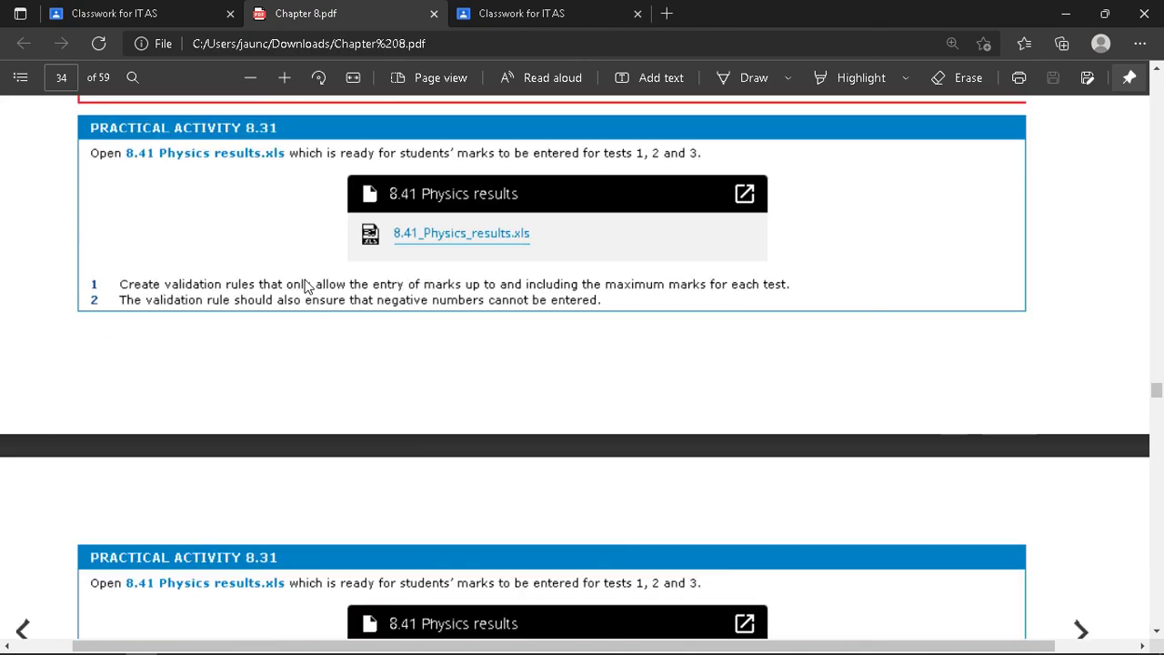
click(118, 12)
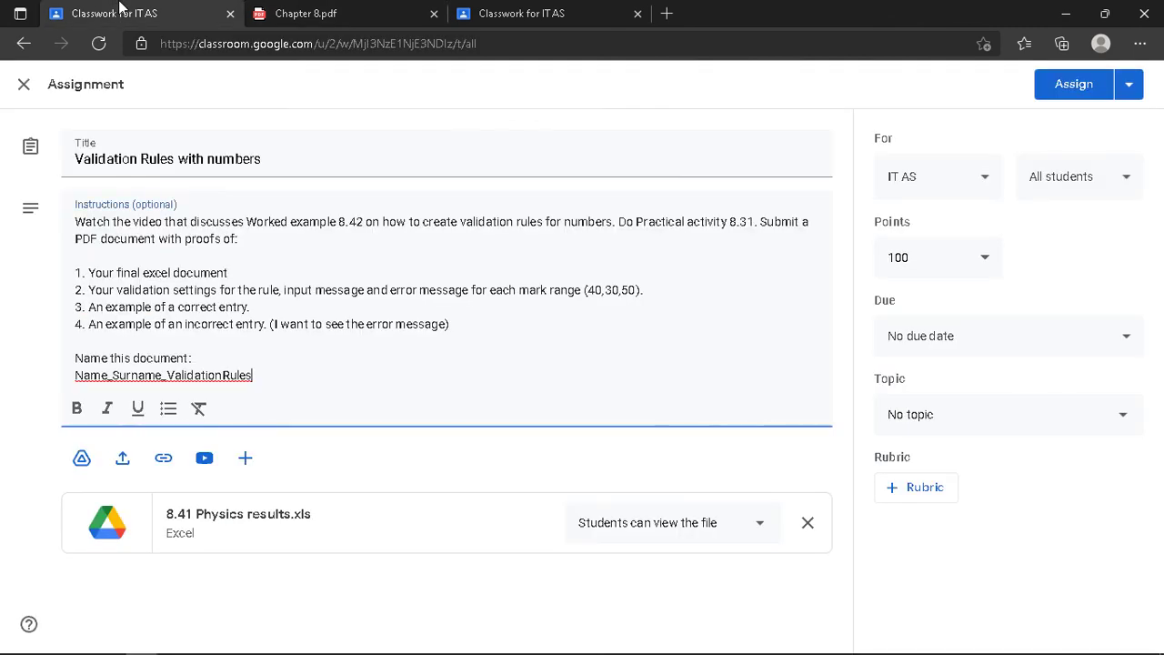